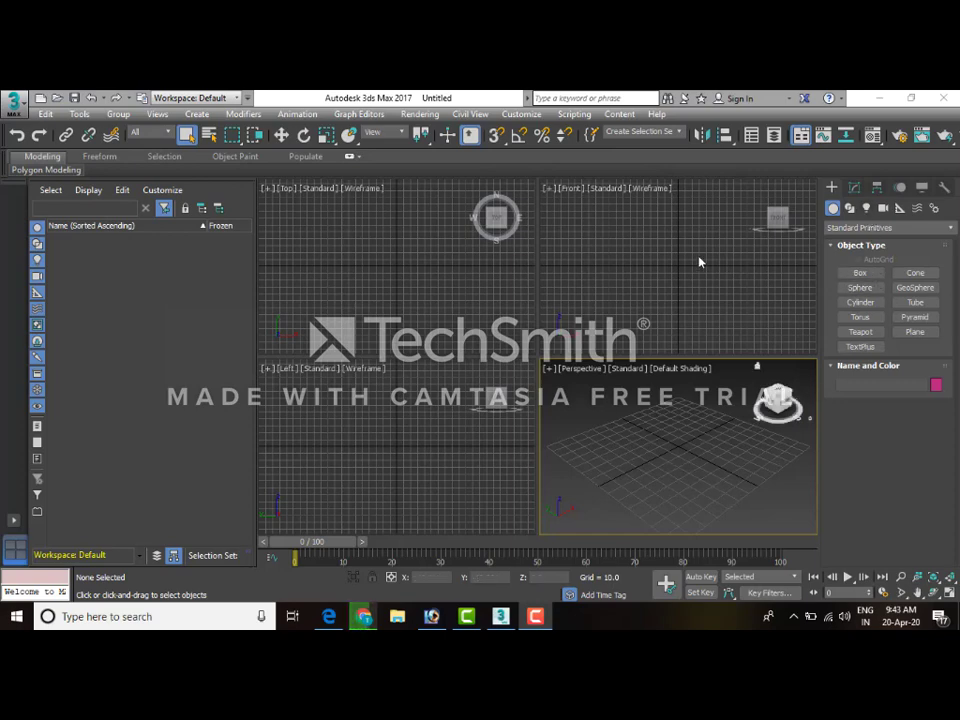
In a maximized Front view, draw an open line with a downward slope about 146 units long and a horizontal run about 223 units long.
click(574, 330)
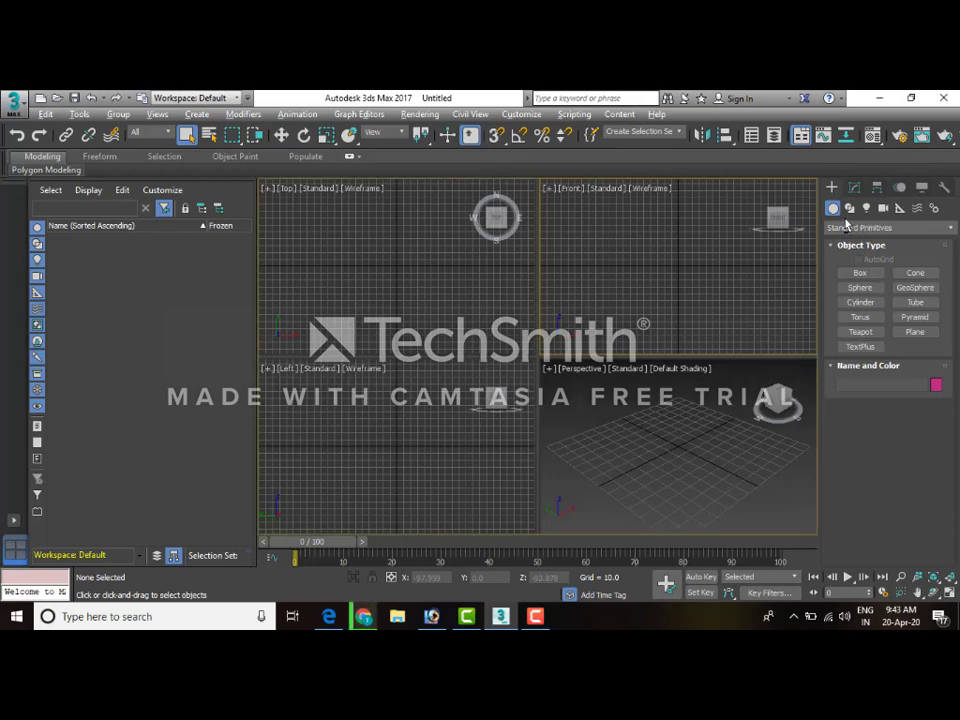
key(alt+w)
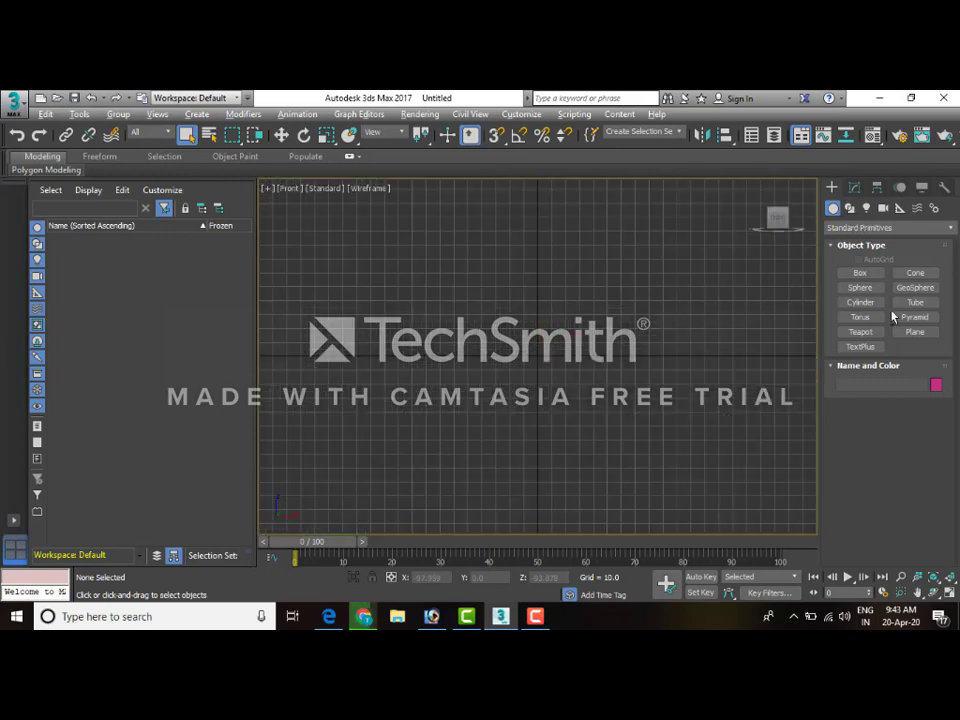
click(857, 274)
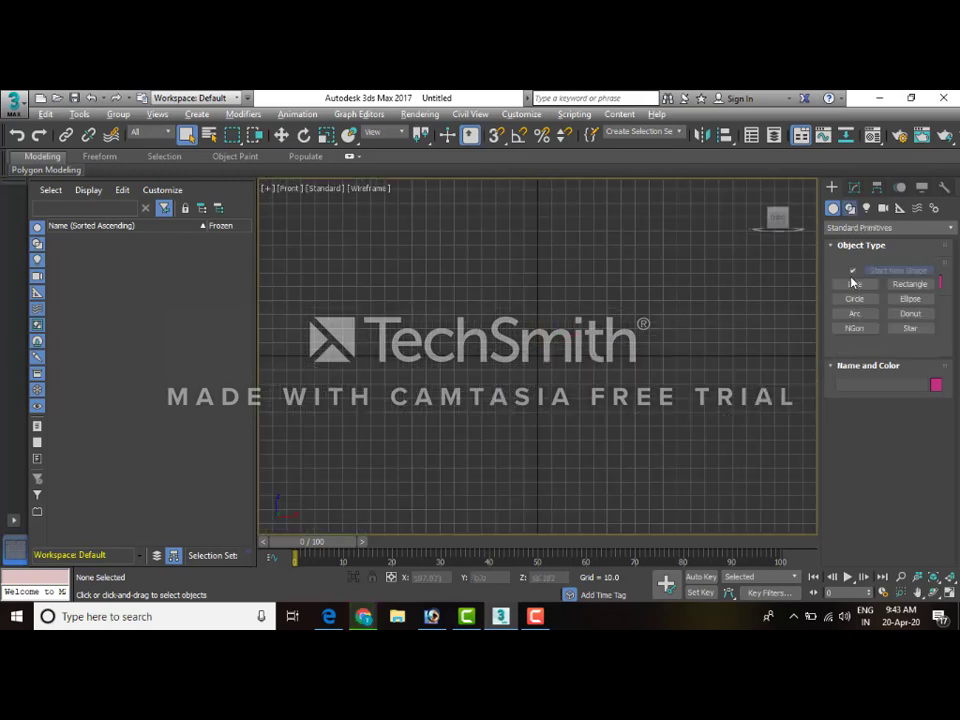
click(857, 284)
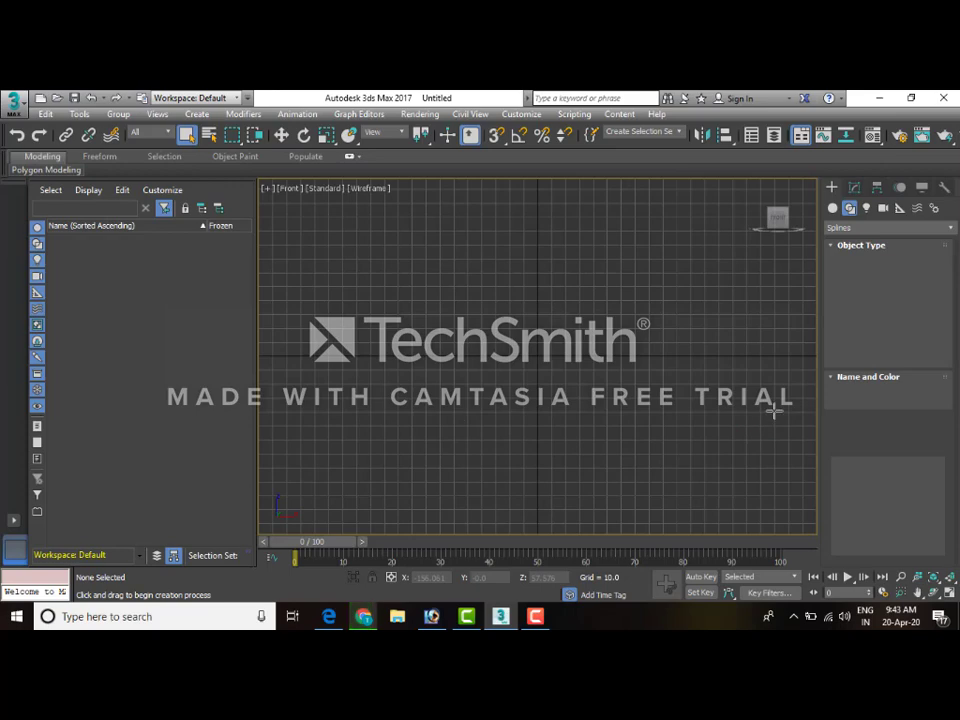
click(320, 276)
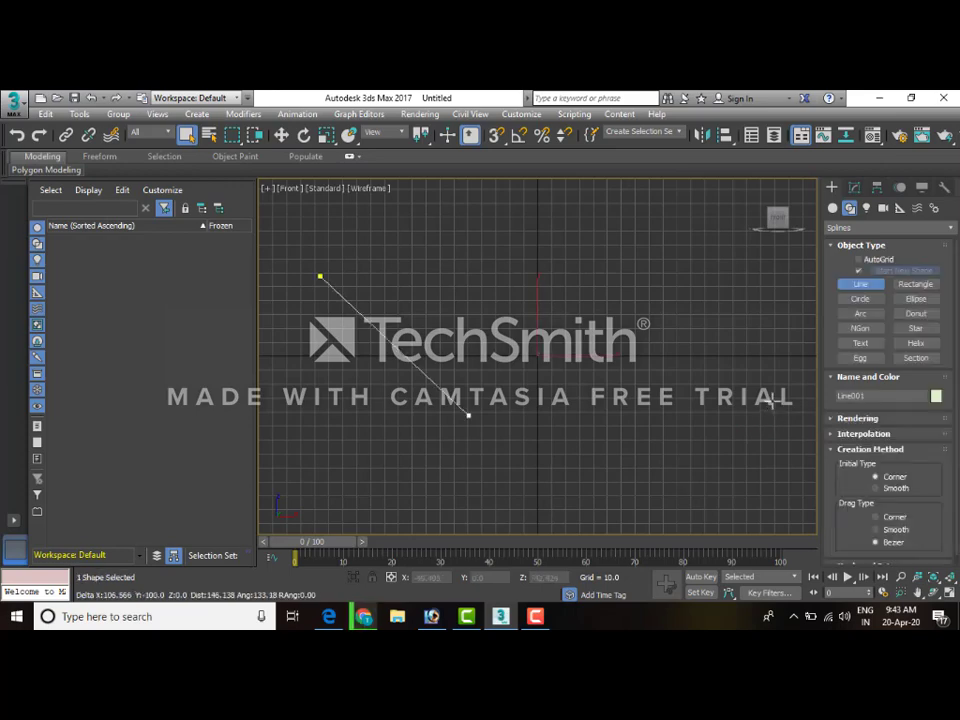
click(469, 414)
click(772, 400)
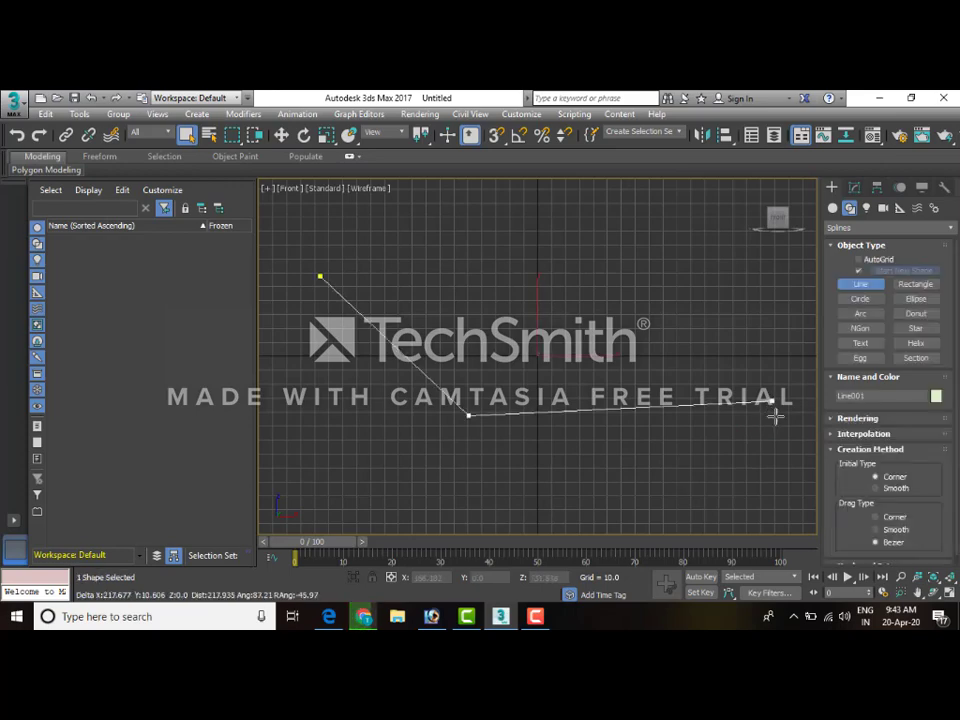
click(779, 414)
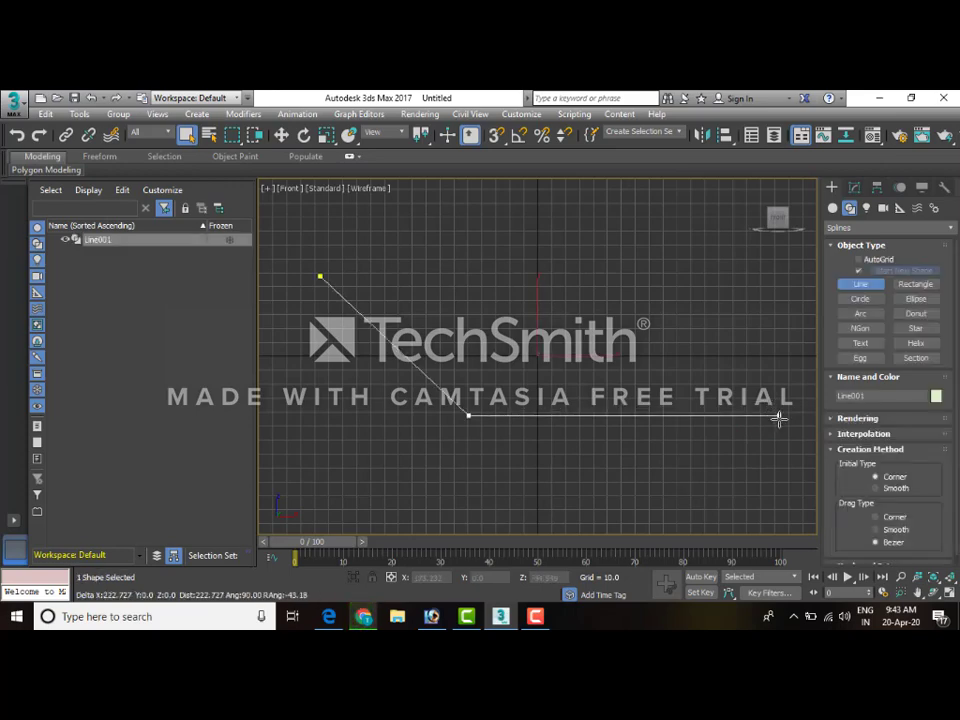
right_click(779, 491)
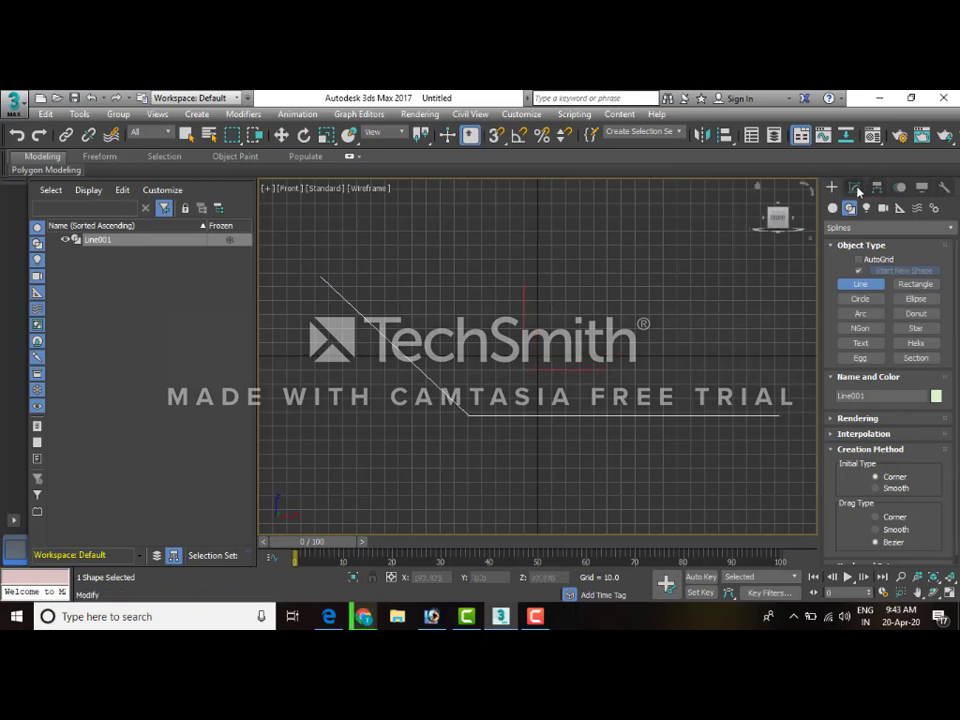
Fillet the line's corner vertex between the slope and the horizontal run into a wide, smooth curve.
click(856, 188)
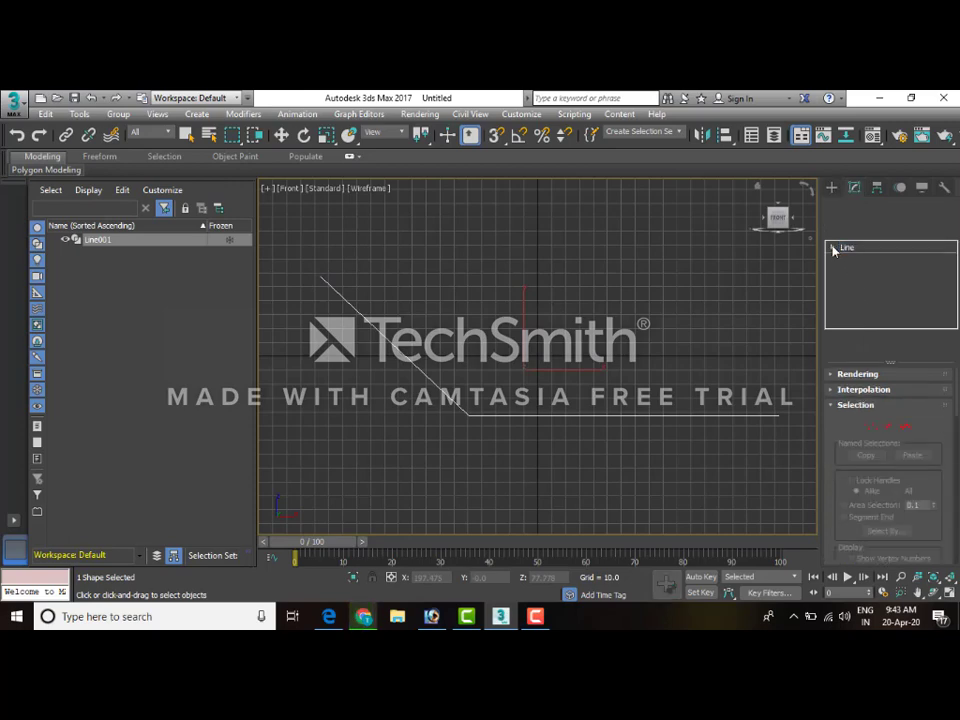
click(834, 248)
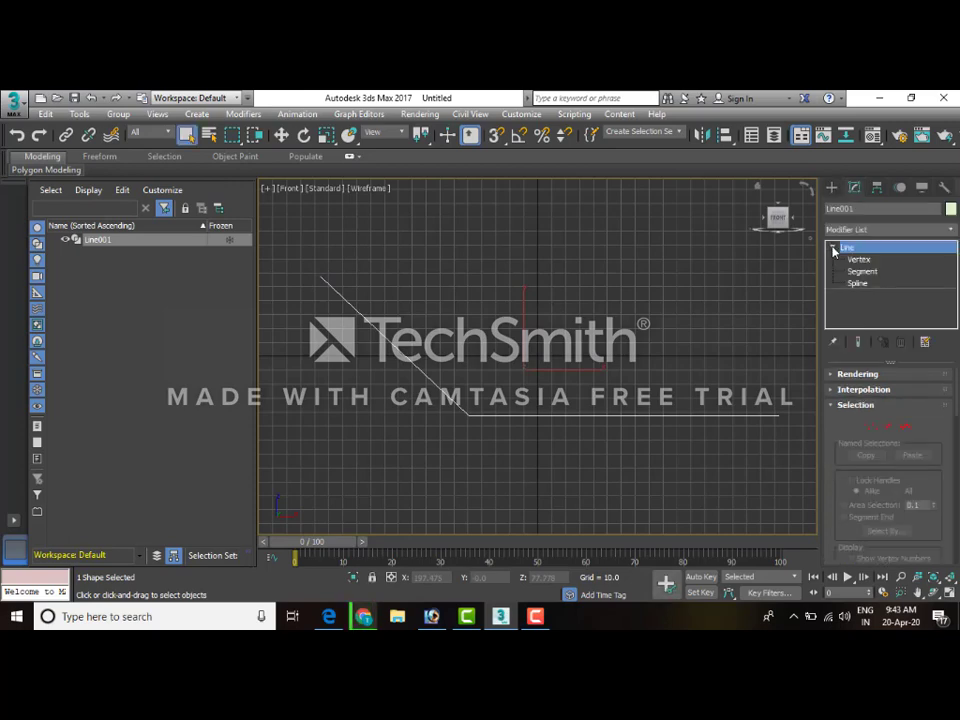
click(853, 260)
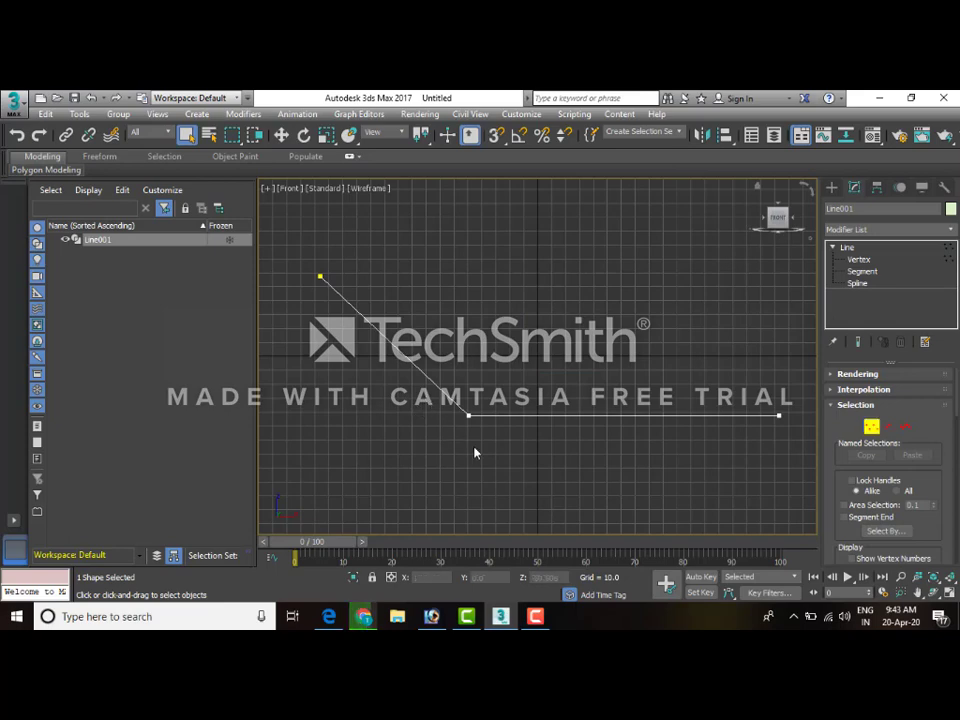
drag(845, 528, 875, 302)
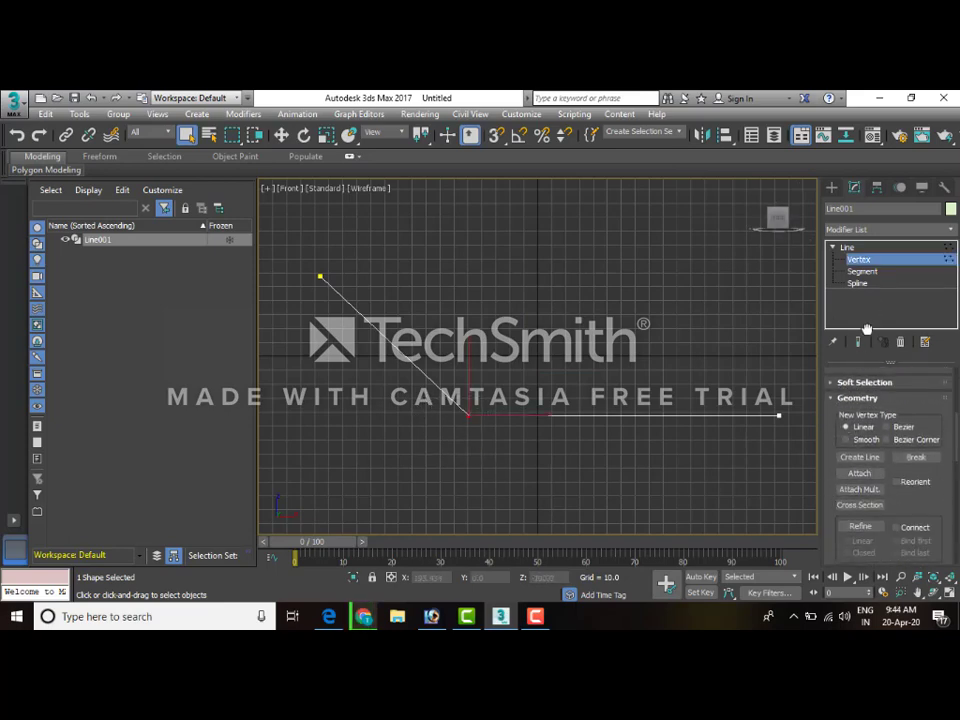
drag(869, 460, 871, 296)
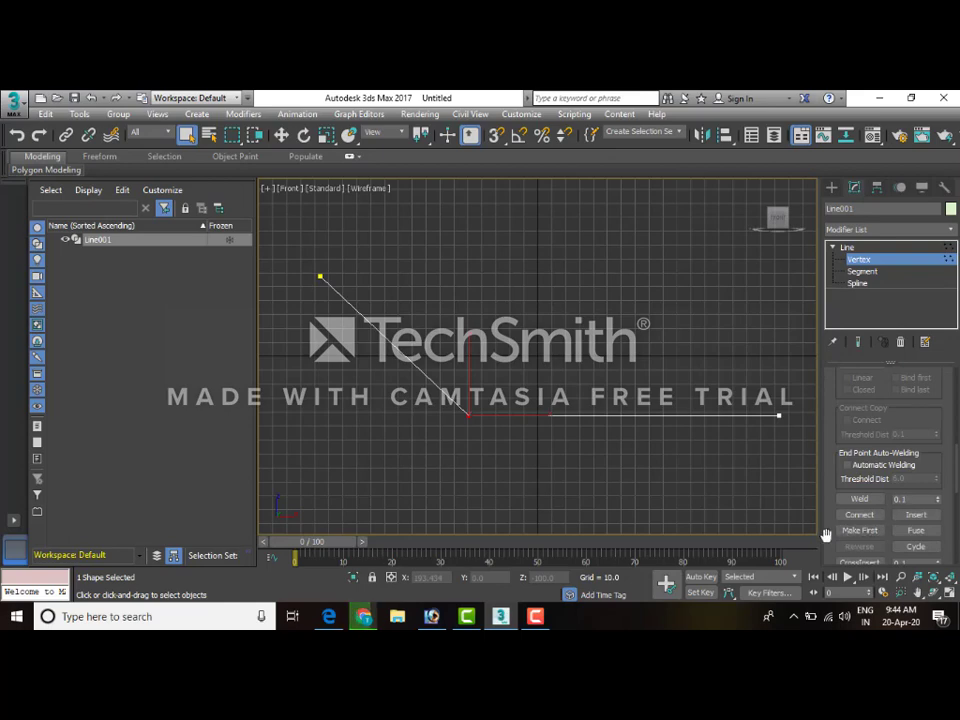
drag(827, 531, 829, 381)
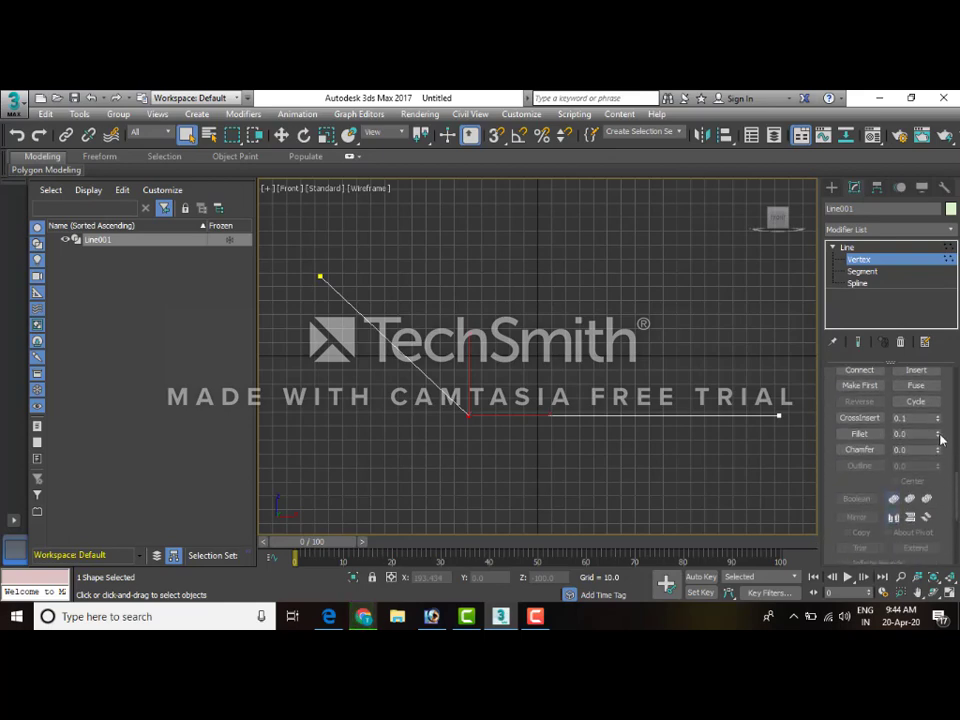
drag(940, 438, 937, 395)
click(846, 247)
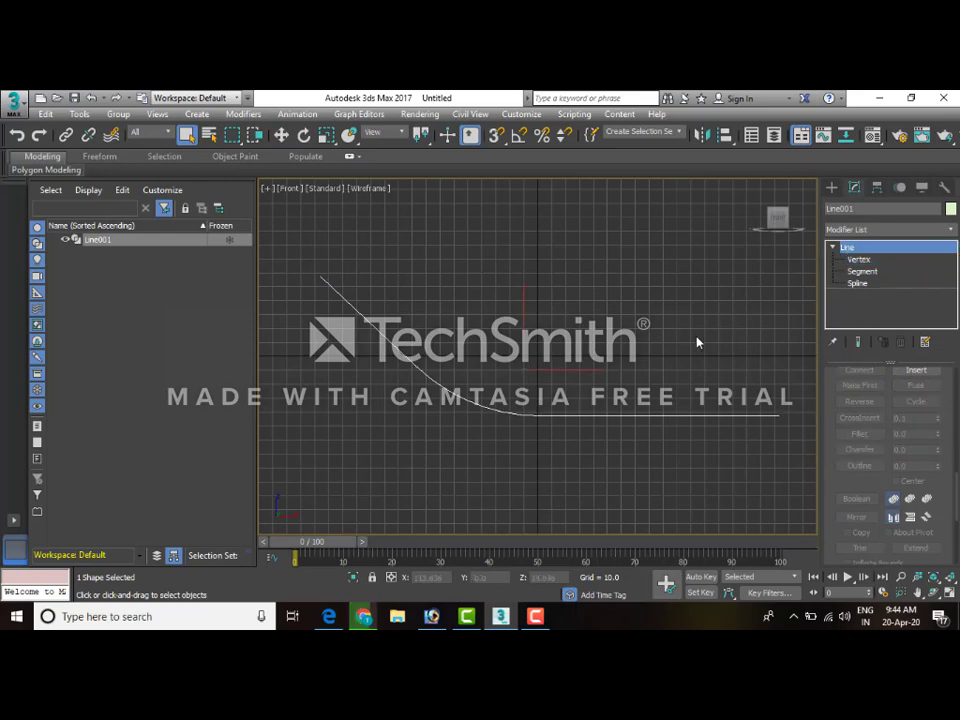
In the Perspective view, enable the curved line's thickness in both the viewport and the renderer.
key(alt+w)
key(alt+w)
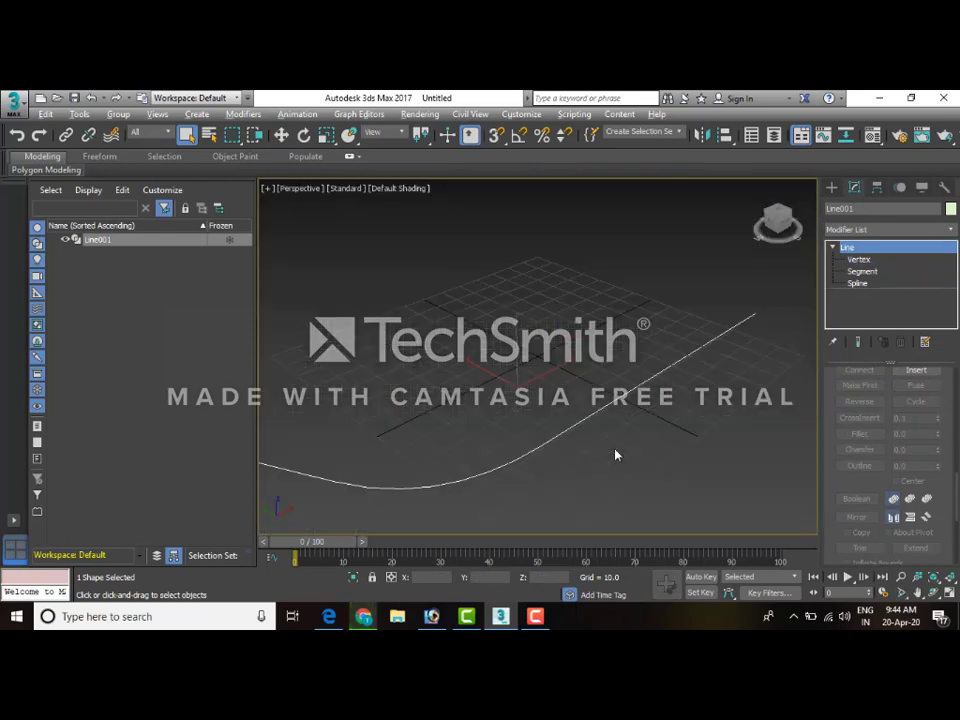
scroll(660, 440, up, 3)
scroll(670, 433, down, 6)
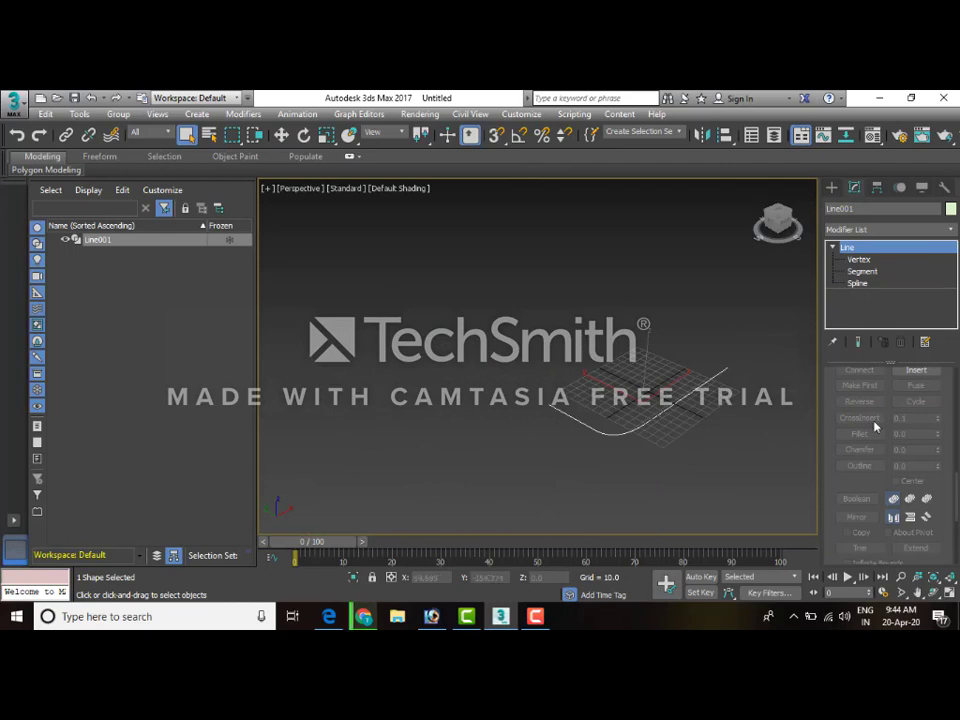
scroll(826, 400, up, 10)
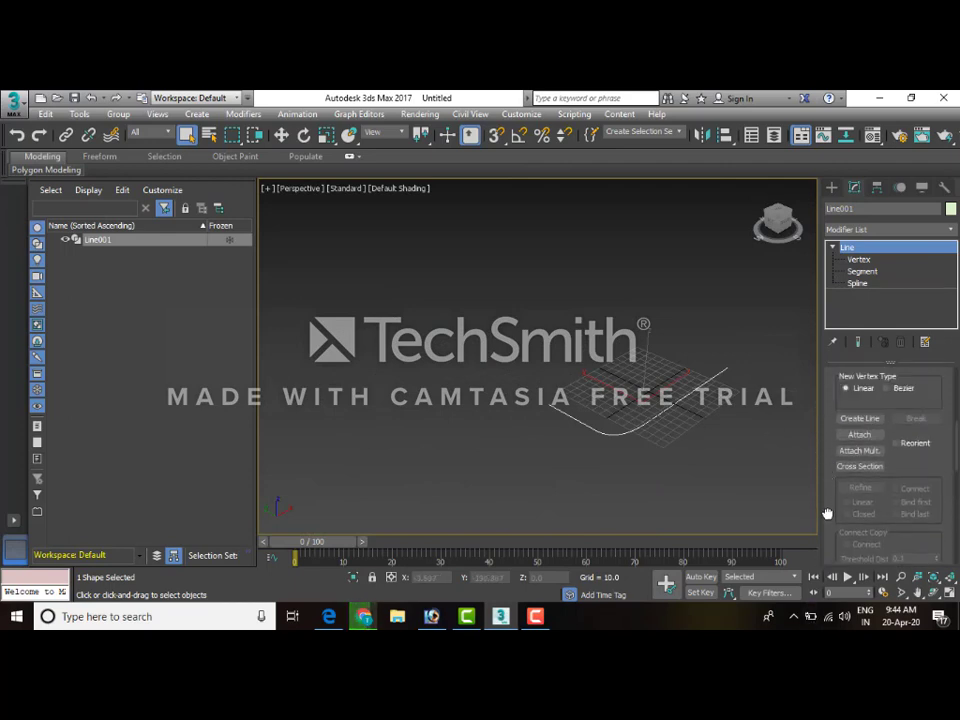
scroll(829, 392, up, 5)
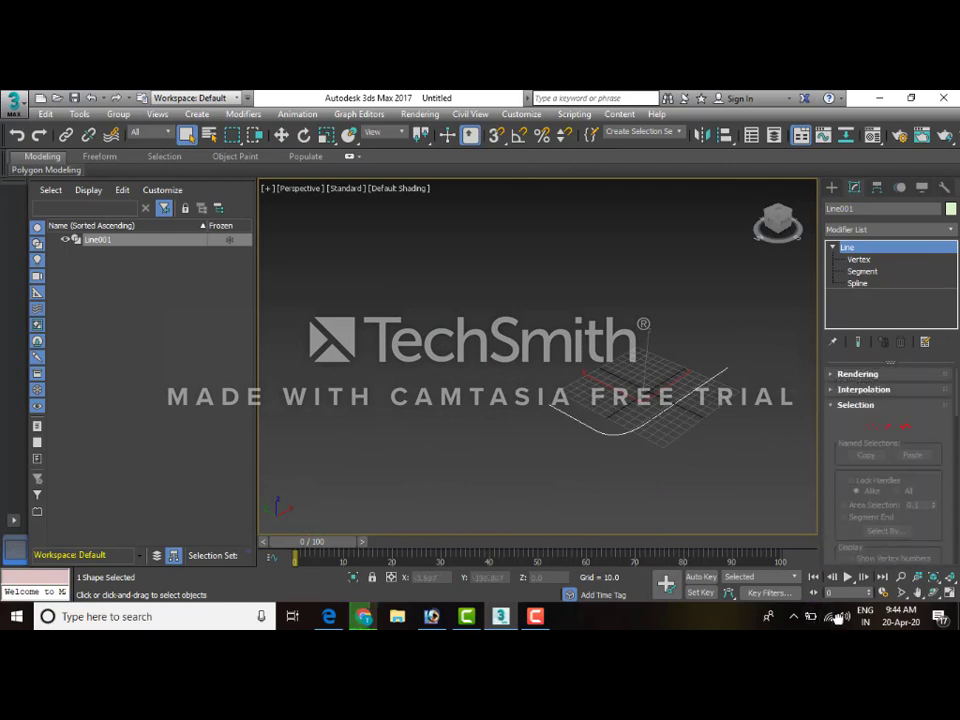
click(845, 374)
click(841, 372)
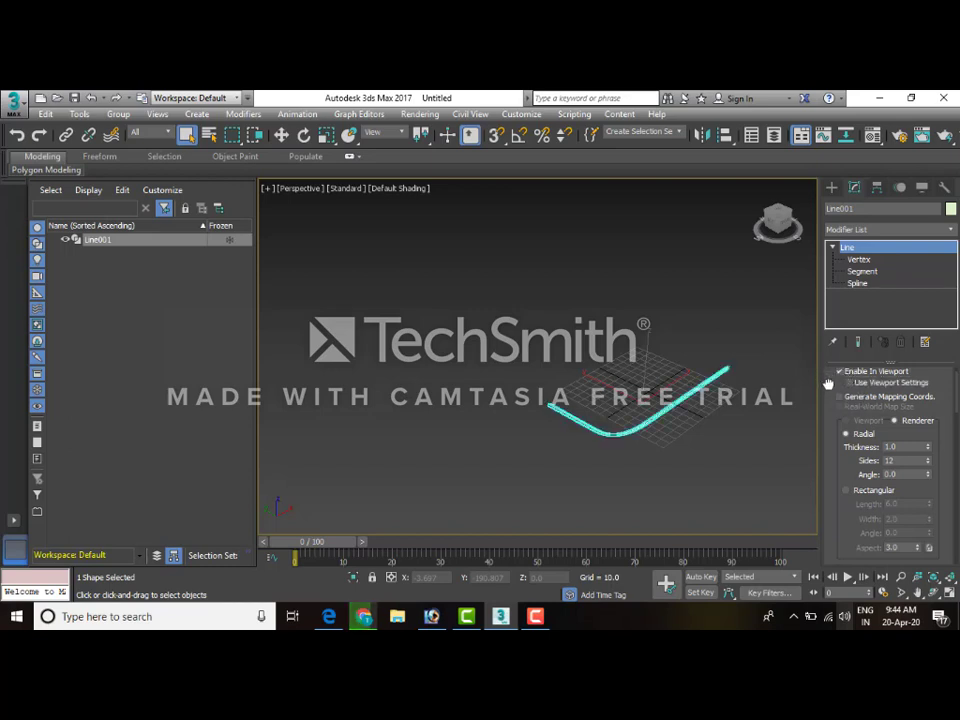
scroll(843, 396, up, 1)
click(841, 389)
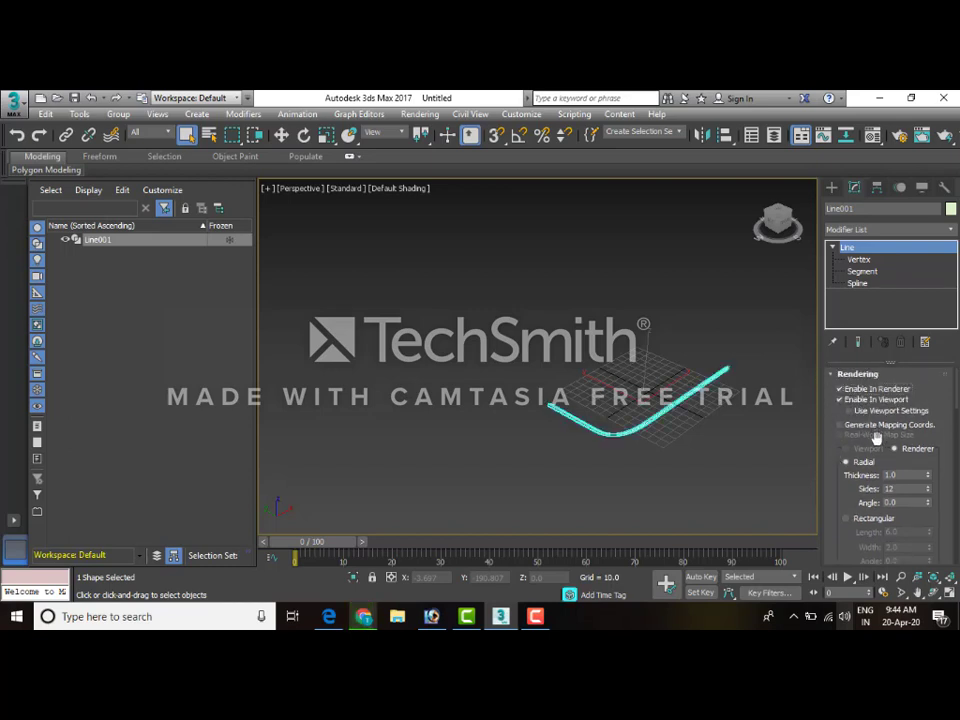
Give the line a rectangular cross-section with a length of about 352.98 to form a wide backdrop sheet.
click(866, 520)
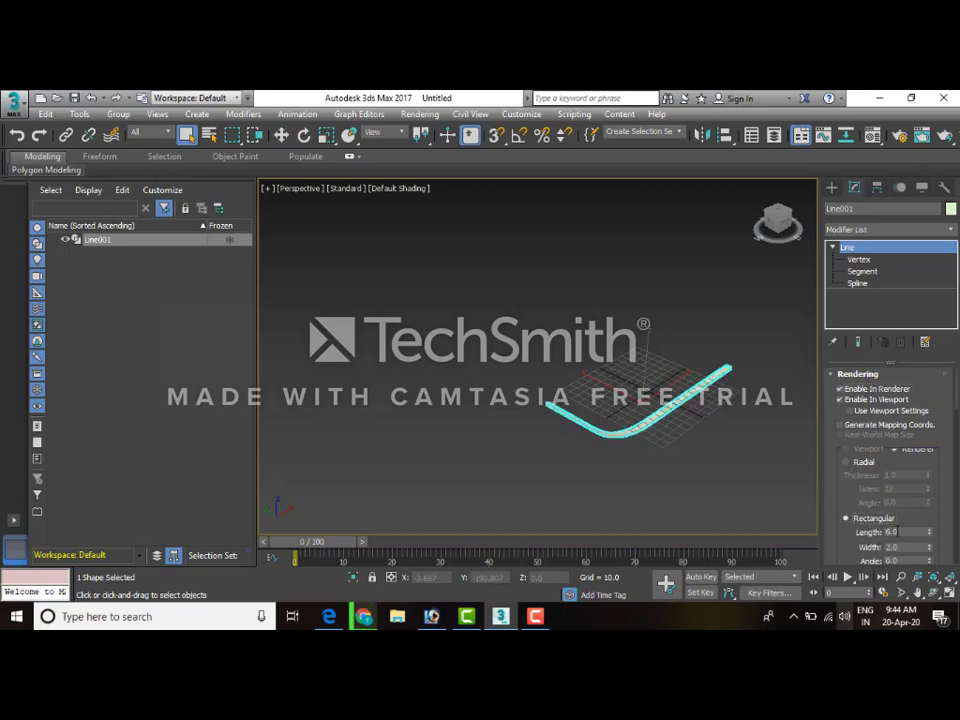
drag(929, 532, 181, 504)
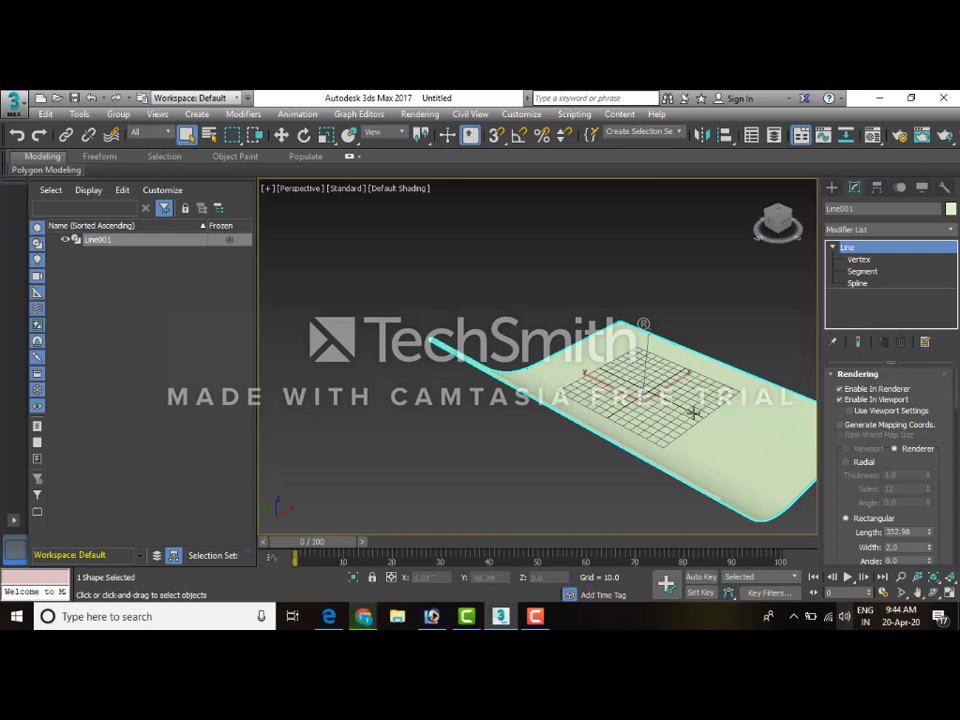
alt+middle_drag(694, 409, 505, 356)
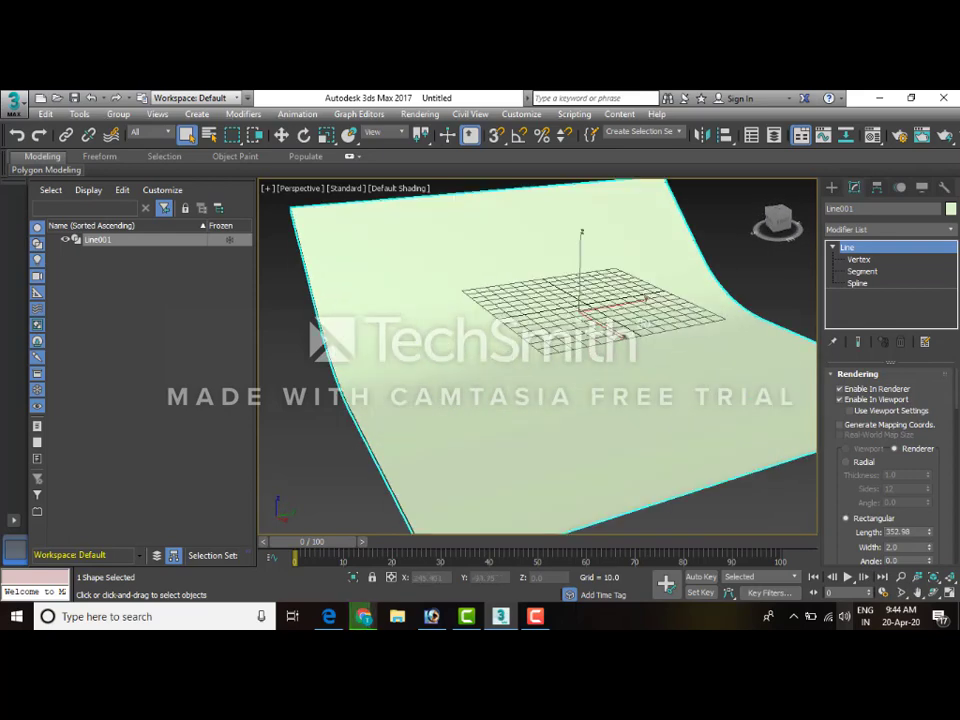
Apply an Edit Poly modifier to the backdrop sheet.
click(878, 231)
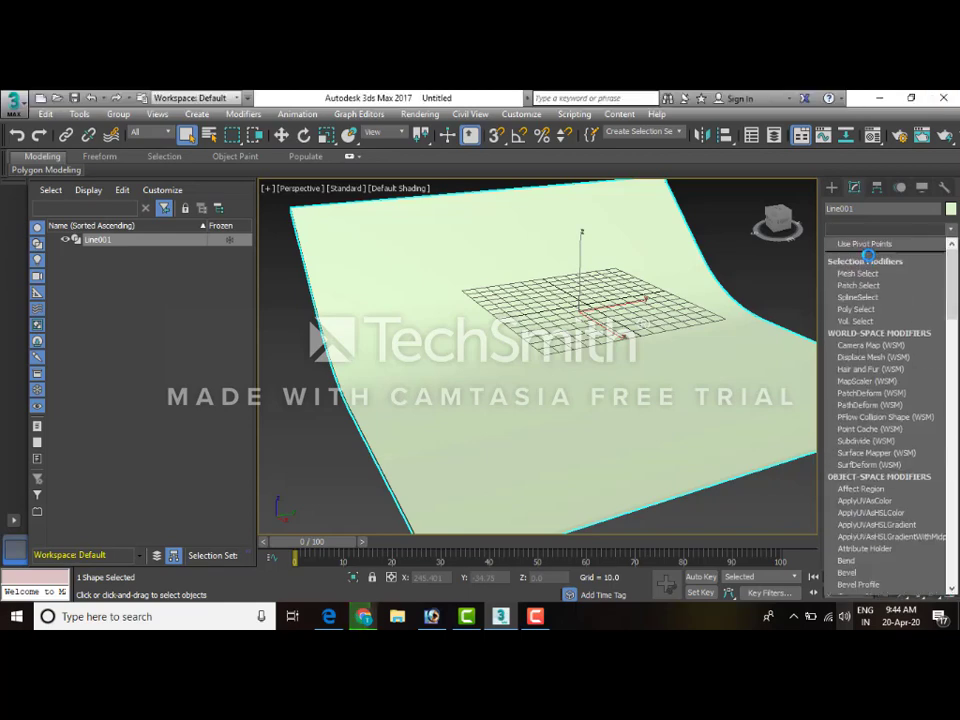
scroll(869, 263, down, 13)
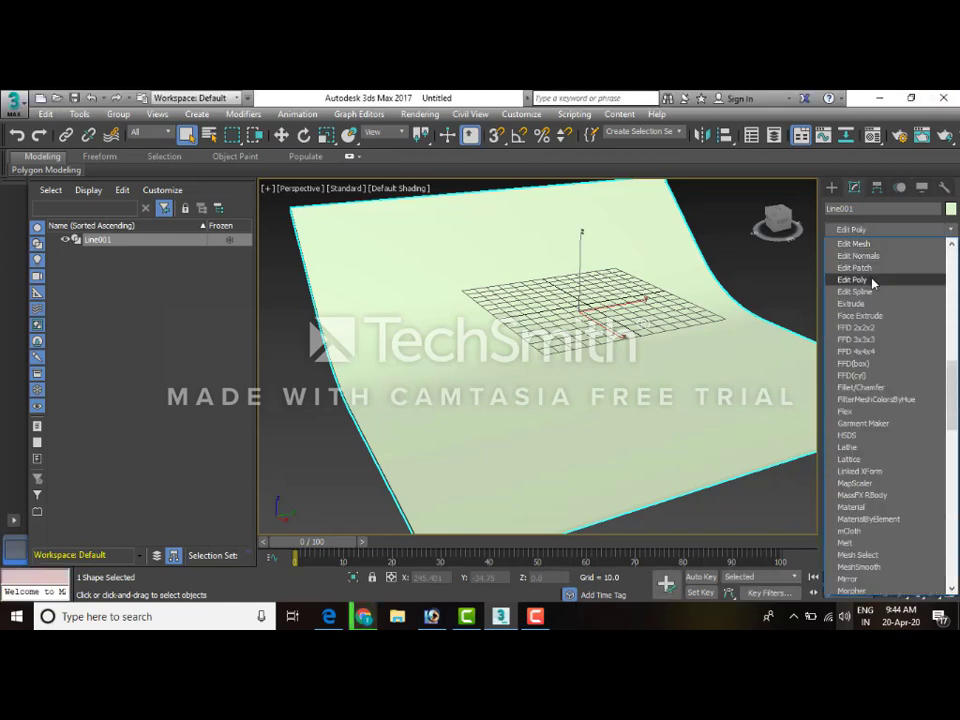
click(872, 281)
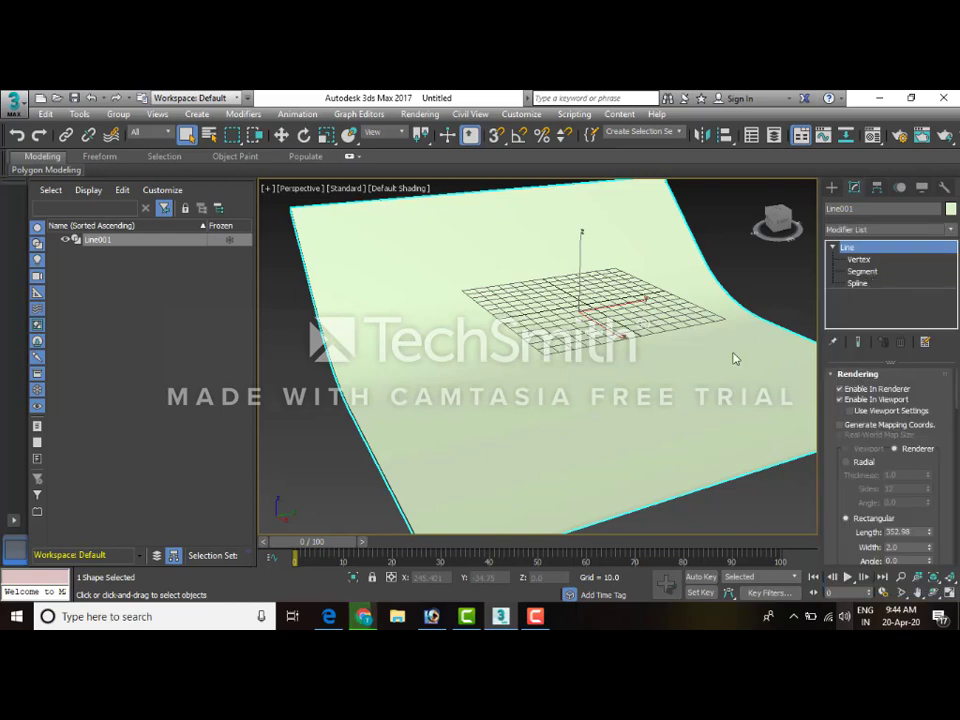
Create a teapot with a radius of about 25.7 near the centre of the grid above the backdrop.
click(831, 189)
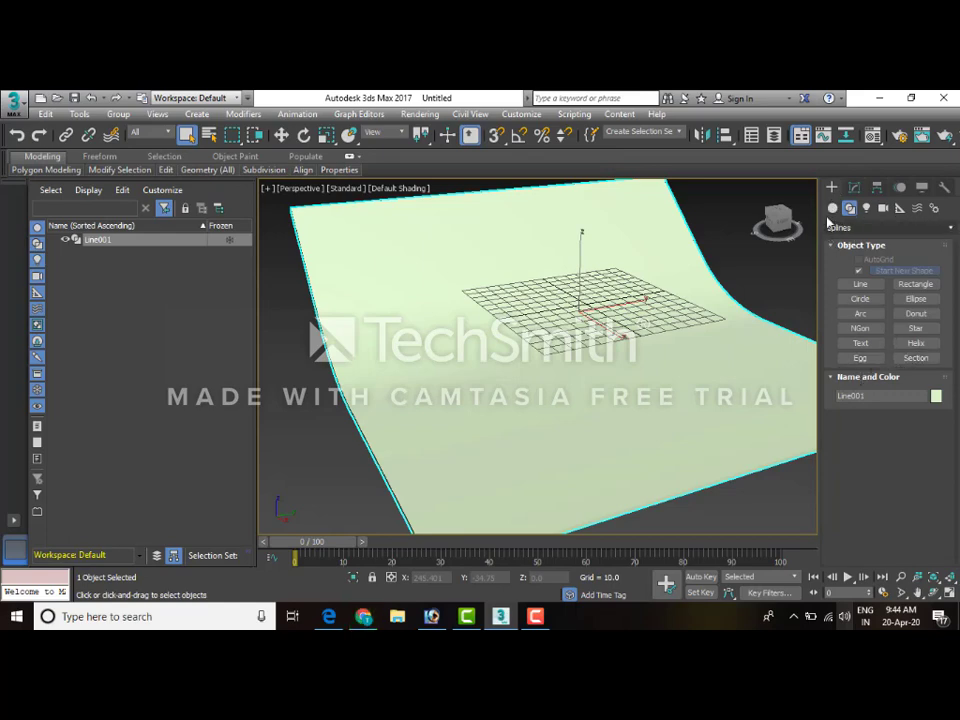
click(832, 208)
click(860, 331)
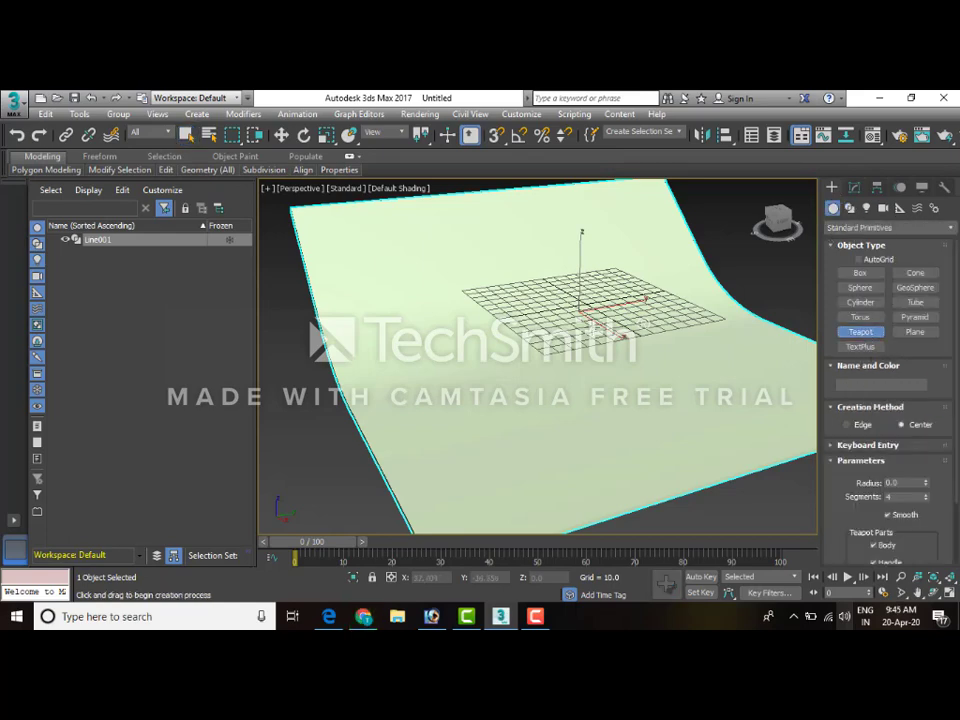
click(584, 312)
drag(591, 325, 597, 323)
Move the teapot in the Front view onto the backdrop's flat floor, at about X 34.9 and Z -40.9.
key(w)
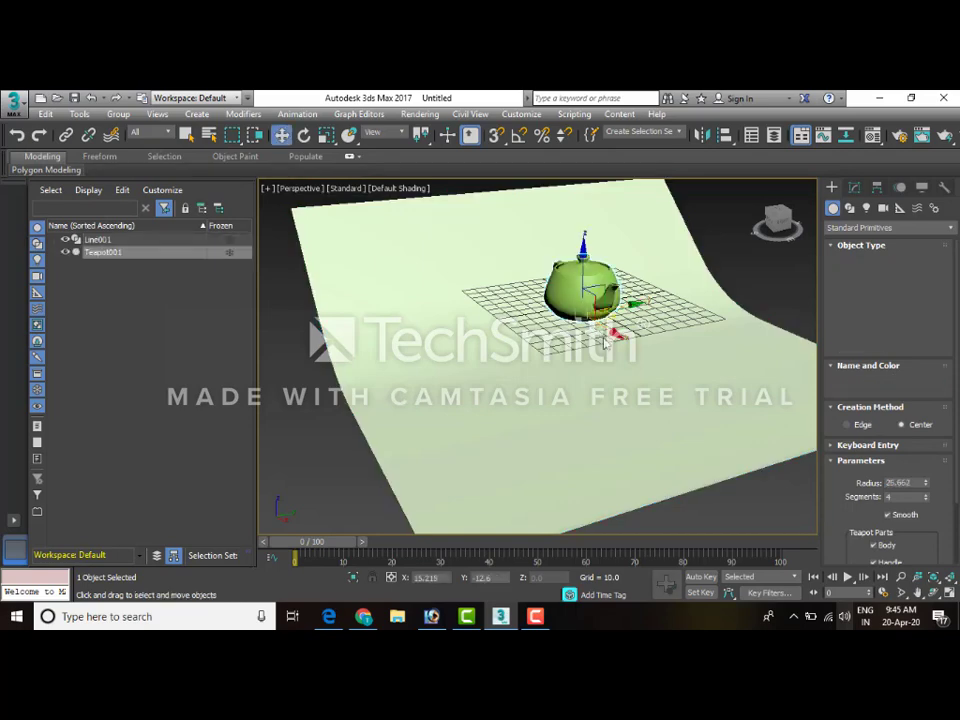
key(alt+w)
key(alt+w)
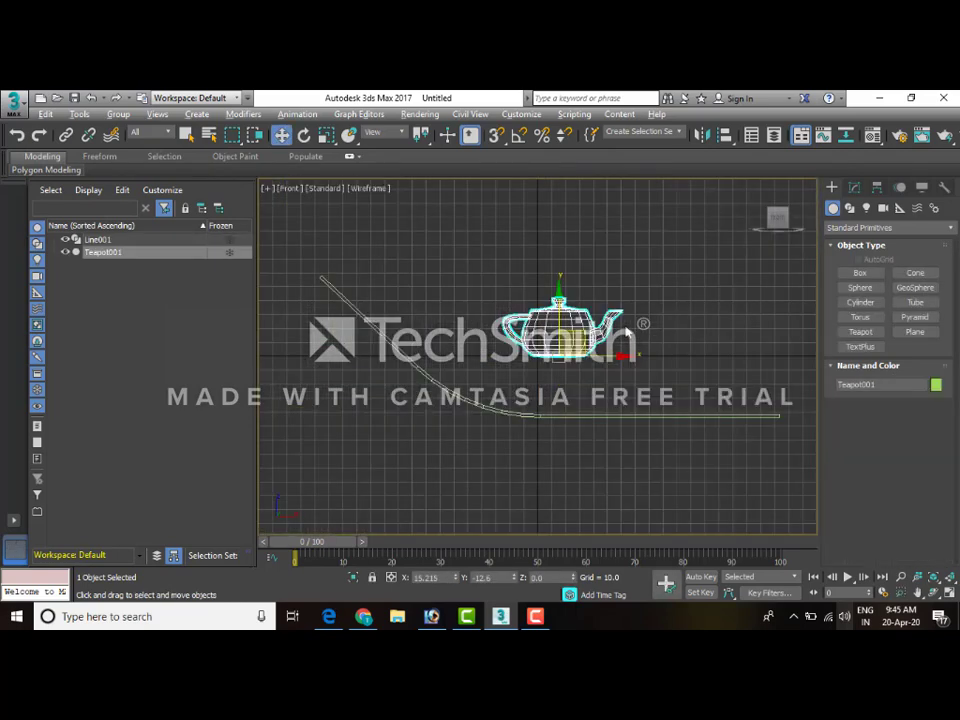
drag(583, 338, 612, 377)
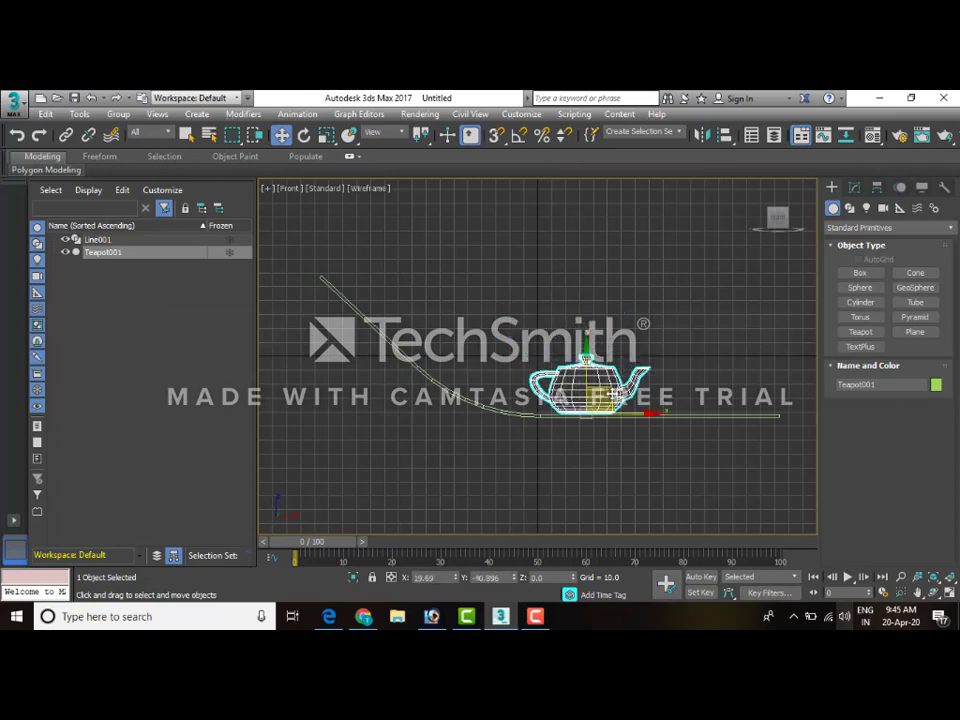
key(alt+w)
key(alt+w)
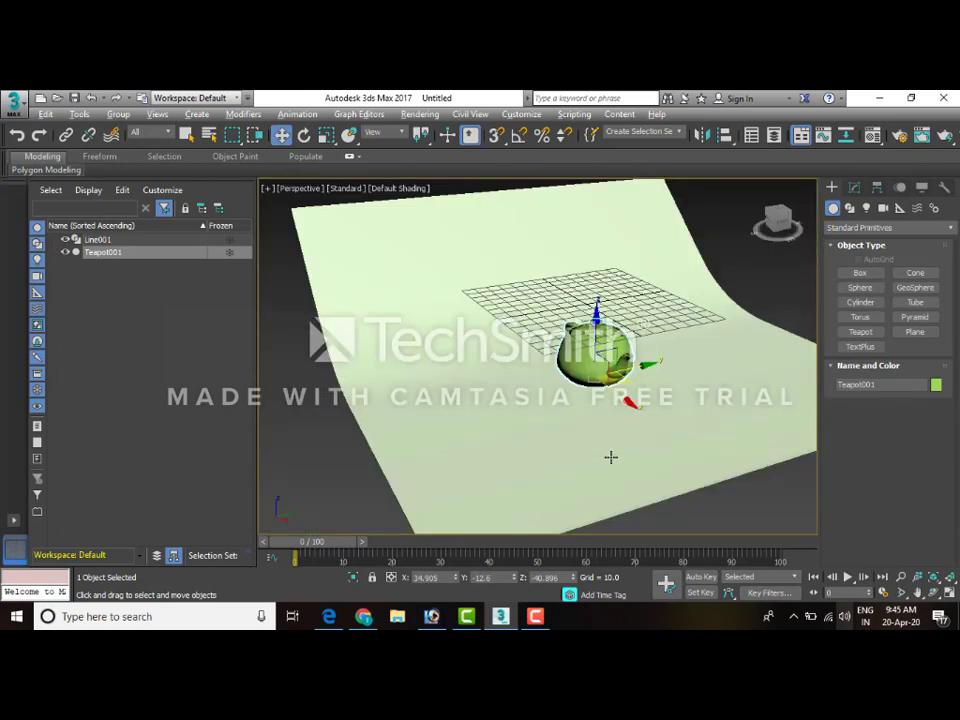
Start a photometric Target Light and accept the recommended Logarithmic Exposure Control.
click(810, 275)
click(866, 207)
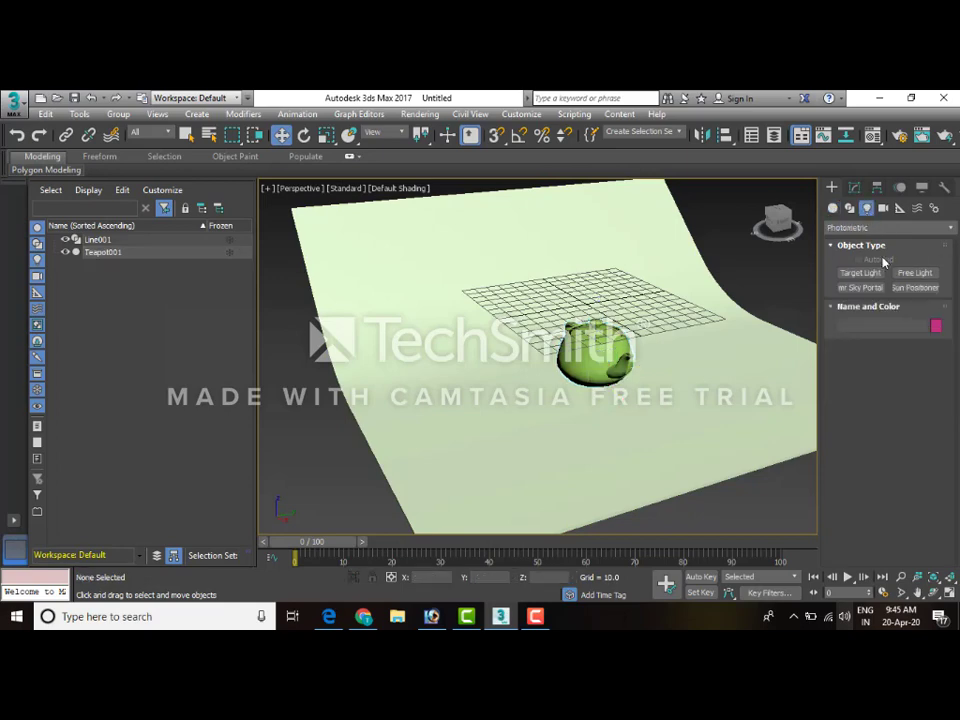
click(863, 274)
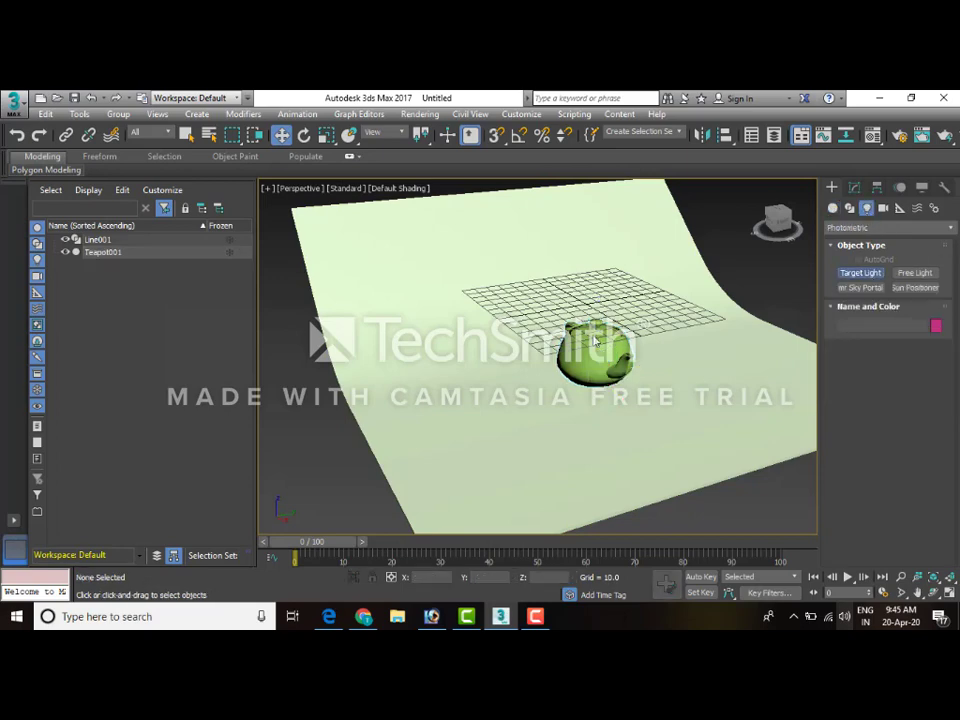
click(597, 342)
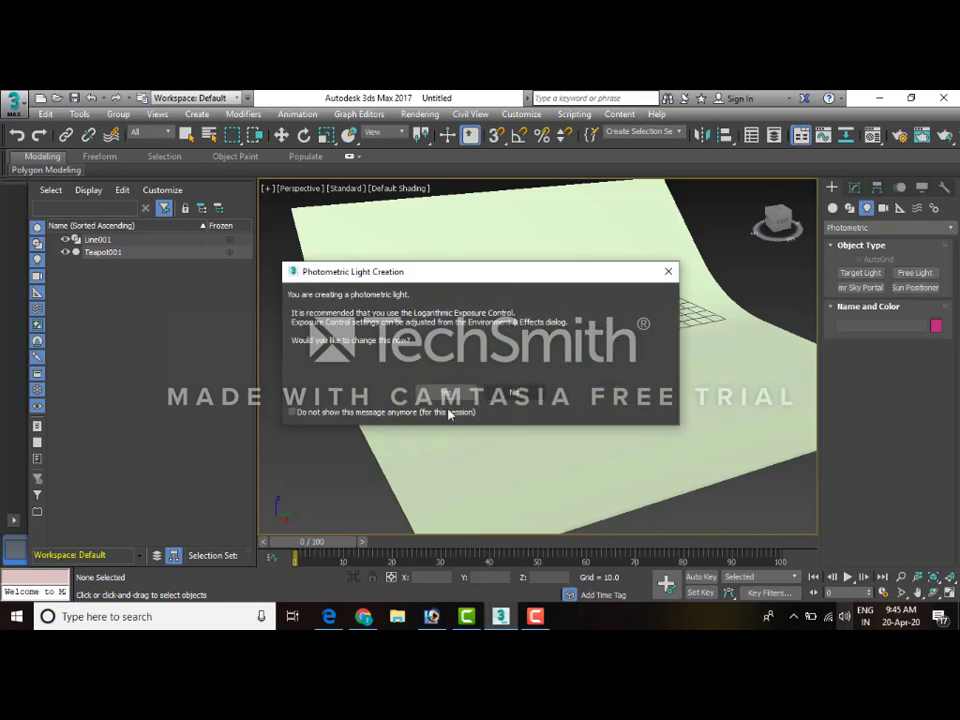
click(433, 393)
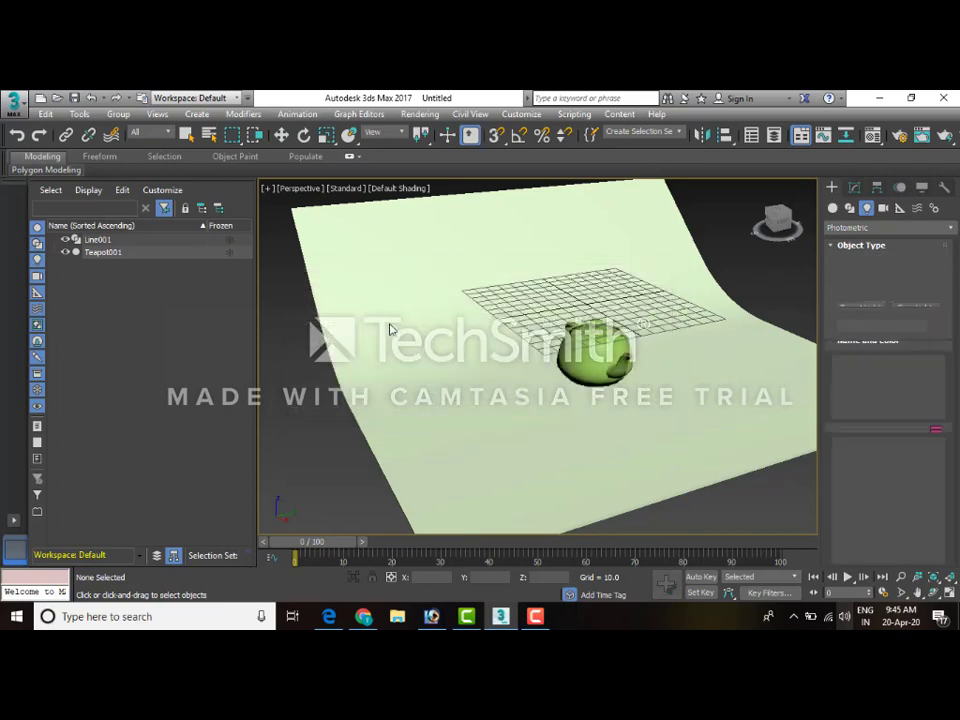
Place the target light in the Top view beyond the backdrop's front edge, at about X 365.4 and Y -142, aimed at the teapot.
key(alt+w)
key(alt+w)
scroll(383, 300, down, 5)
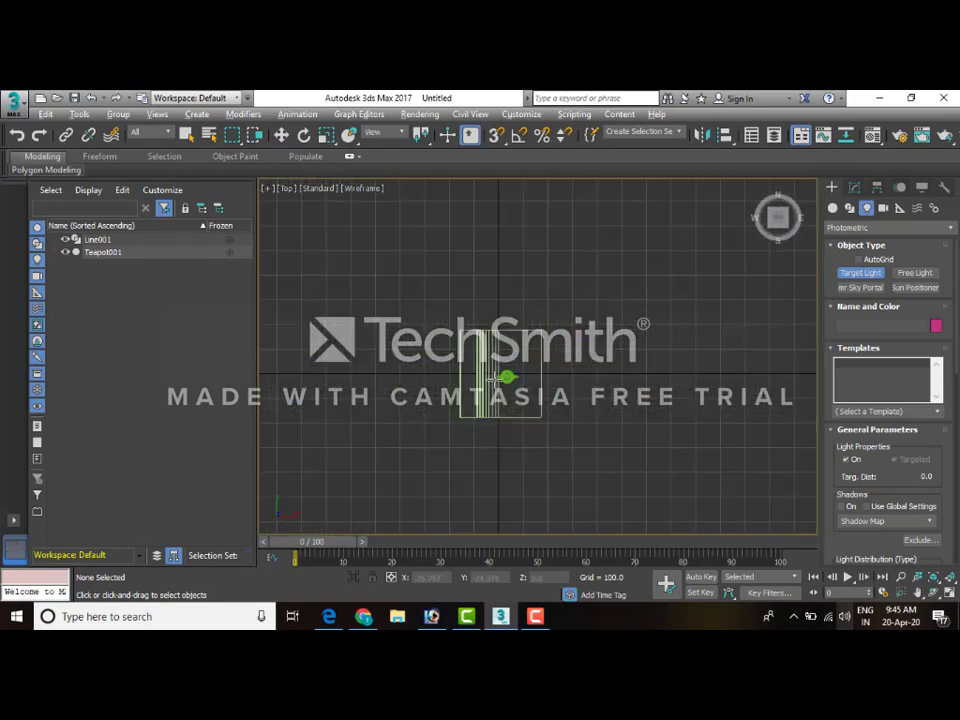
scroll(540, 383, up, 3)
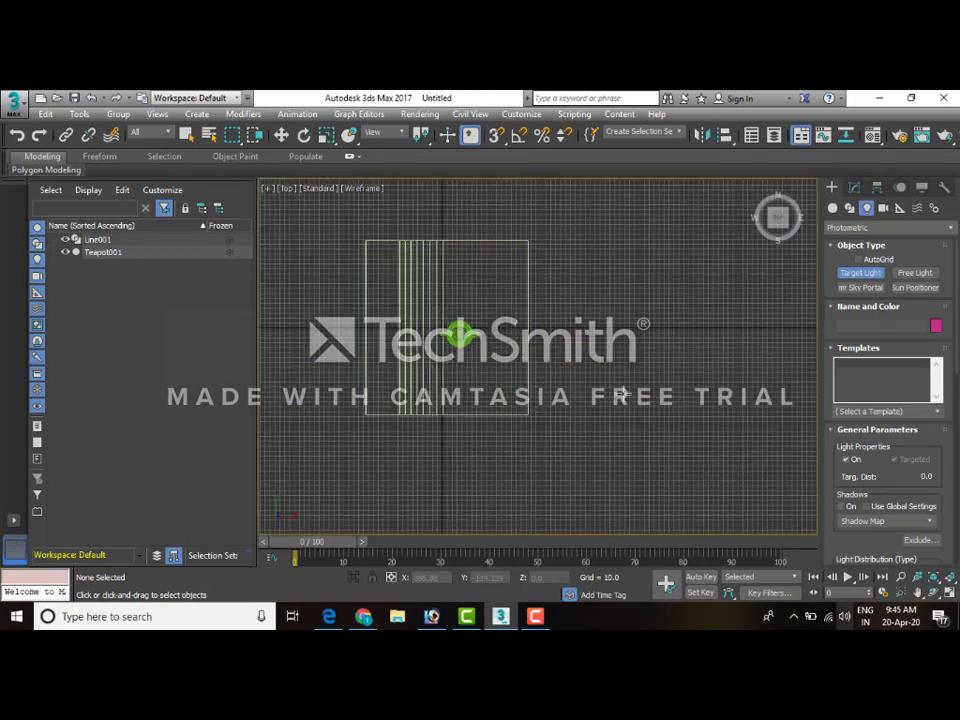
drag(460, 335, 631, 397)
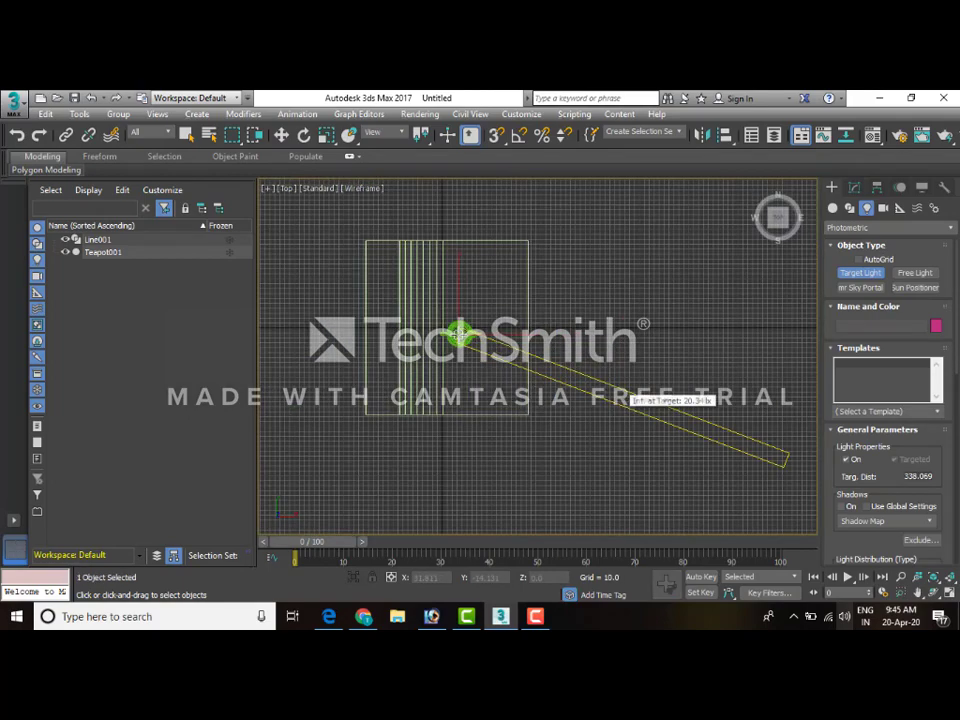
drag(459, 334, 466, 339)
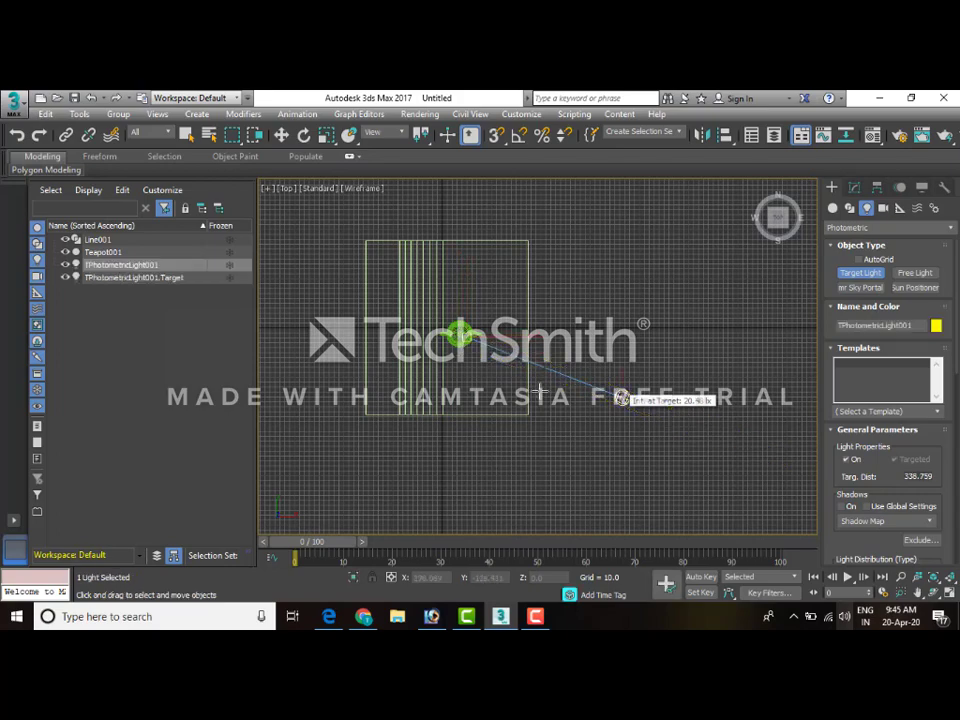
Raise the target light in the Front view to a height of about Z 122.3.
key(w)
key(alt+w)
right_click(592, 321)
key(alt+w)
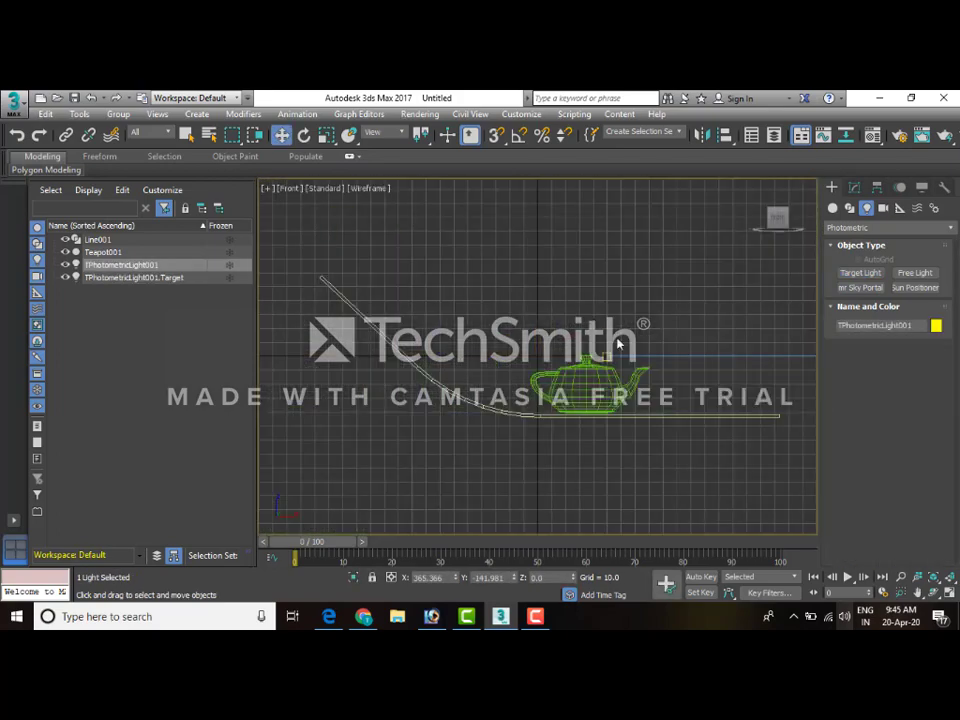
middle_drag(662, 354, 443, 381)
scroll(450, 387, down, 3)
drag(645, 326, 626, 238)
Create a Target camera in the Top view at about X 385.4 and Y -10.6, aimed at the teapot.
key(alt+w)
right_click(465, 294)
key(alt+w)
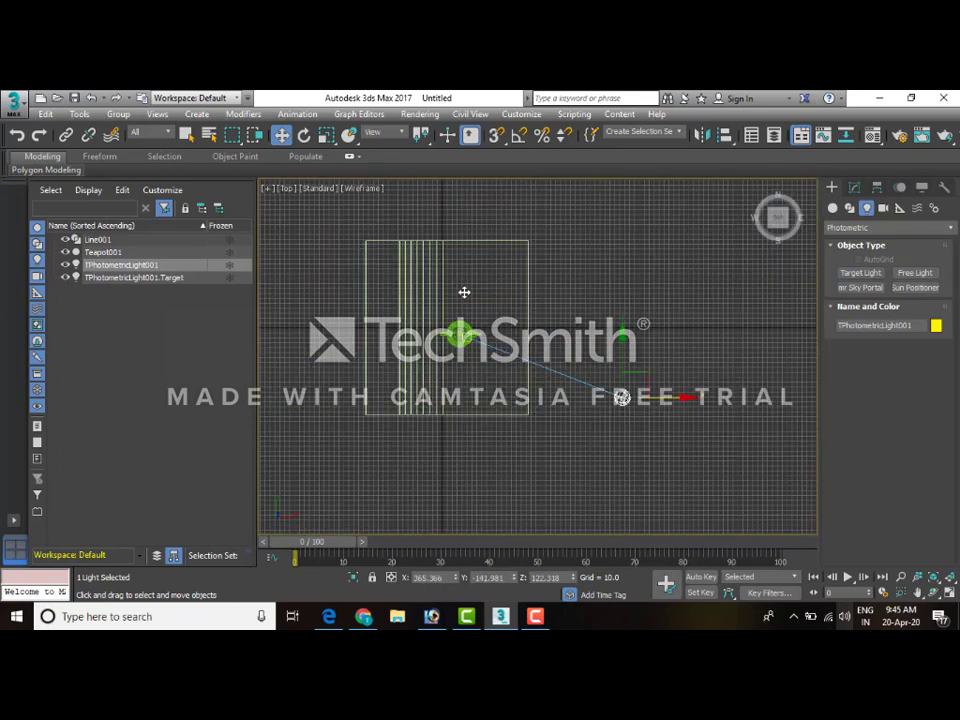
click(884, 208)
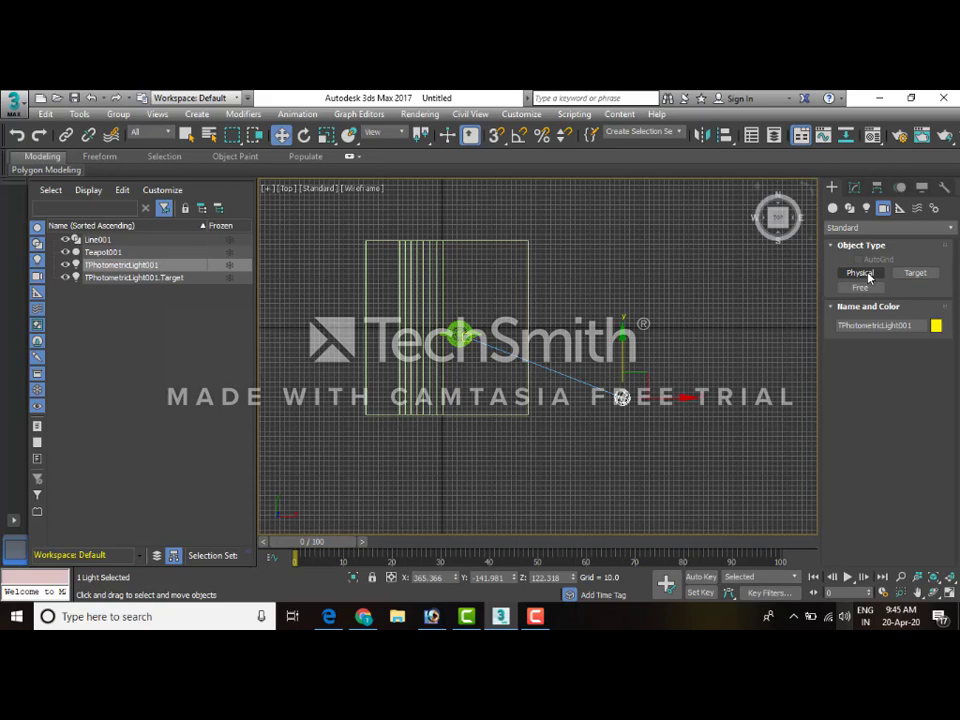
click(915, 273)
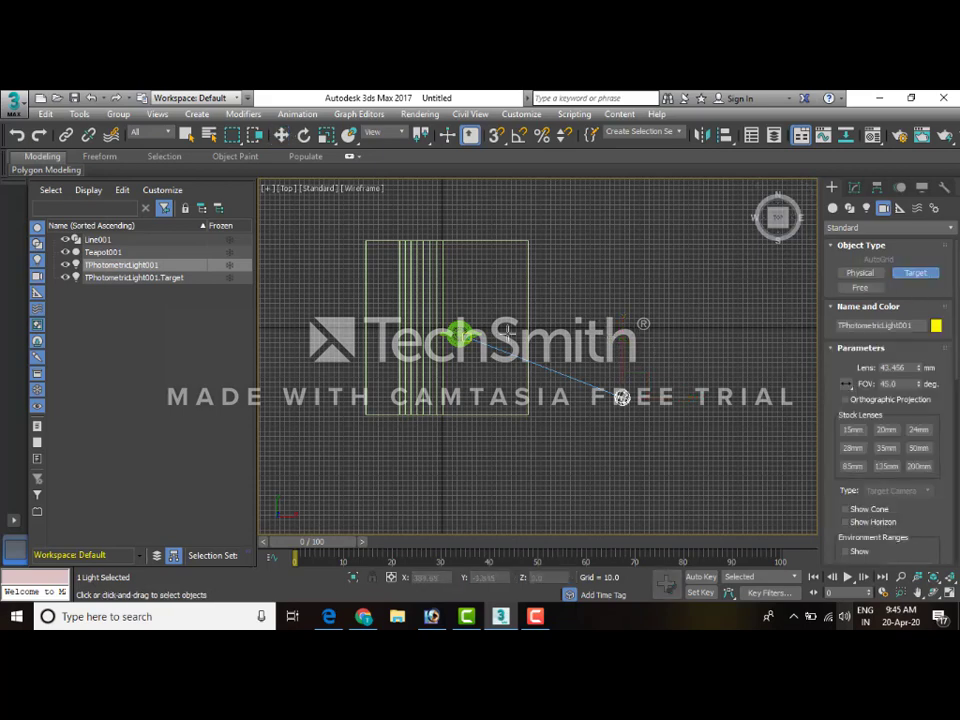
drag(626, 332, 462, 332)
right_click(462, 332)
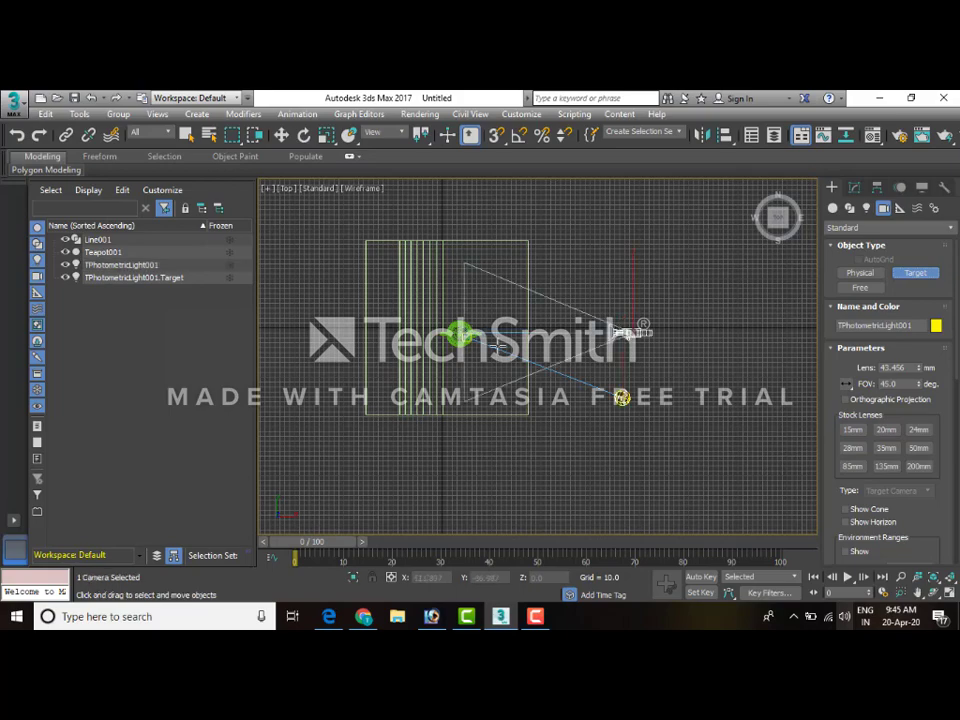
Switch the Perspective view to the camera view and orbit the camera to look down on the teapot, at about Z 62.2.
key(alt+w)
right_click(638, 416)
key(alt+w)
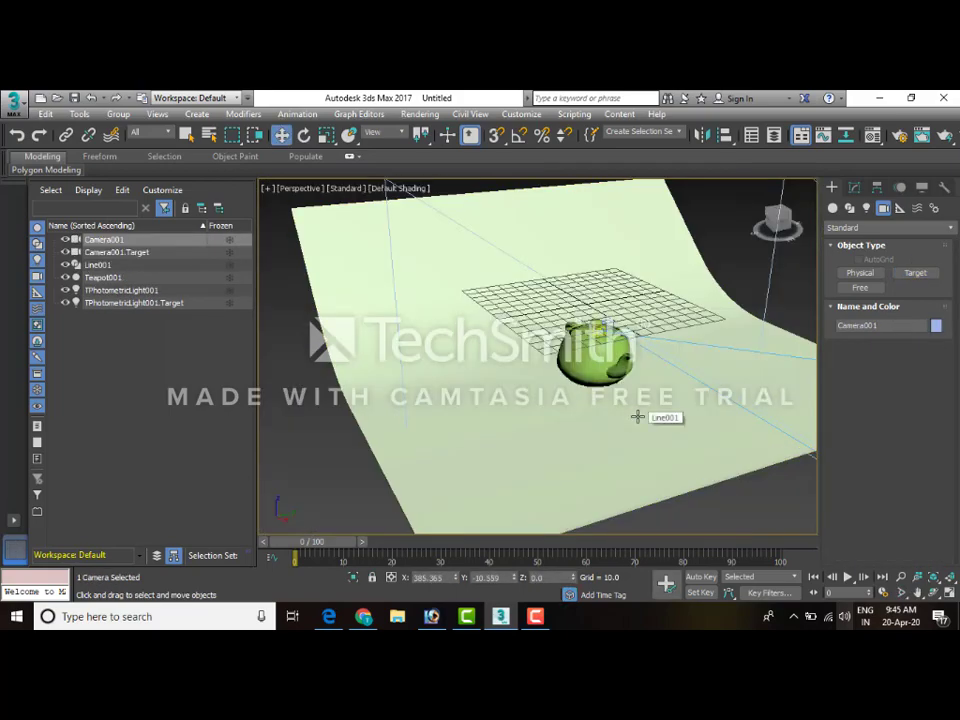
key(c)
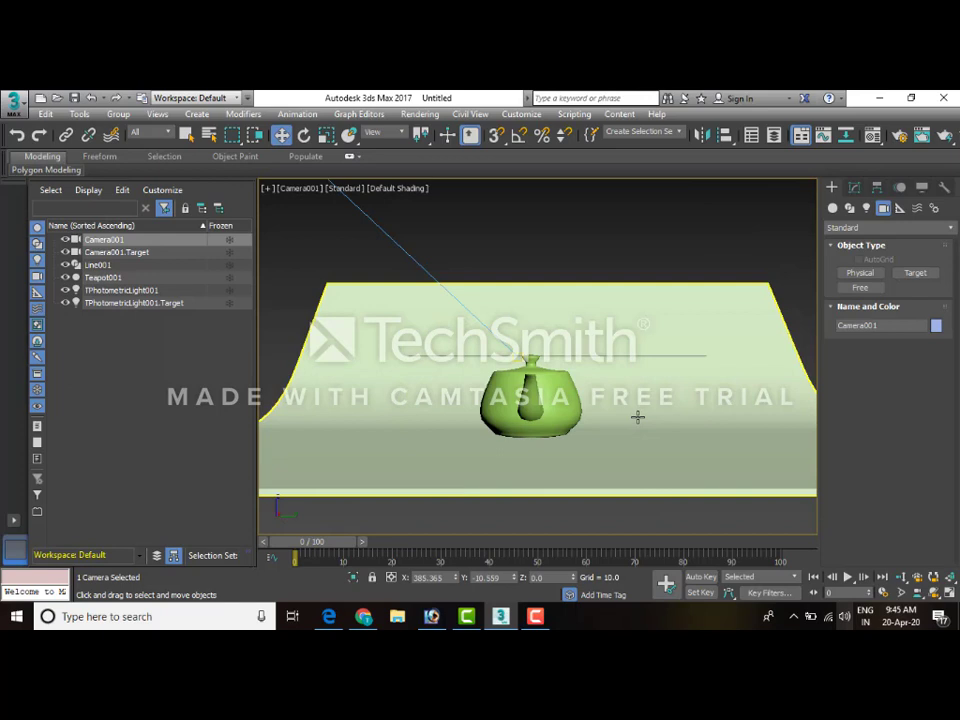
click(933, 593)
drag(561, 408, 565, 424)
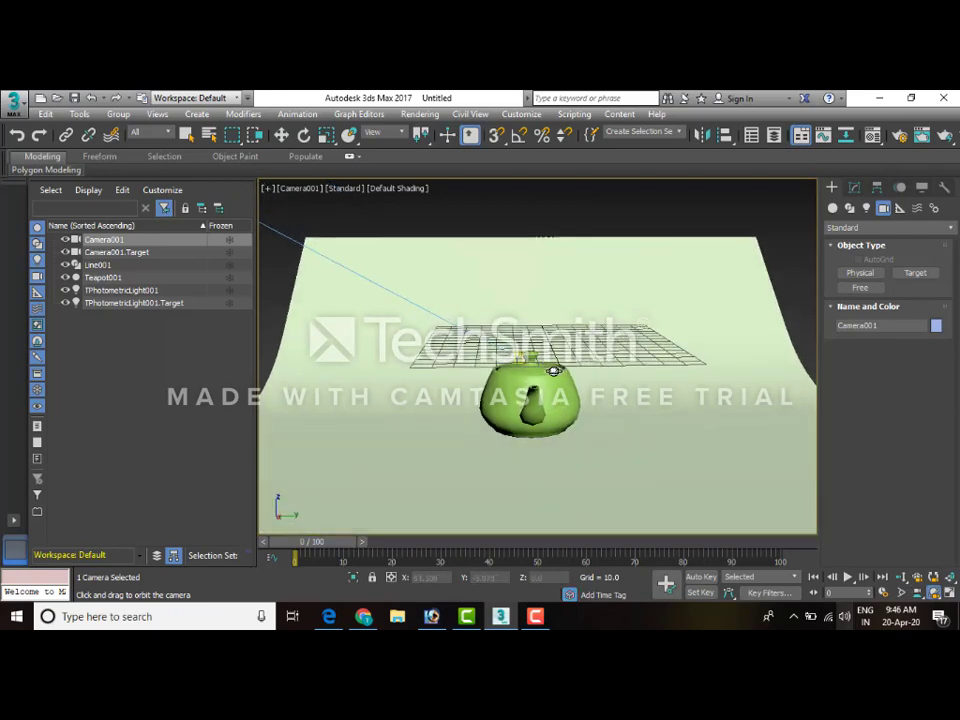
Clone the photometric light in the Top view as a Copy over the backdrop's rear edge, at about X -130.5 and Y -80.4.
key(alt+w)
click(469, 317)
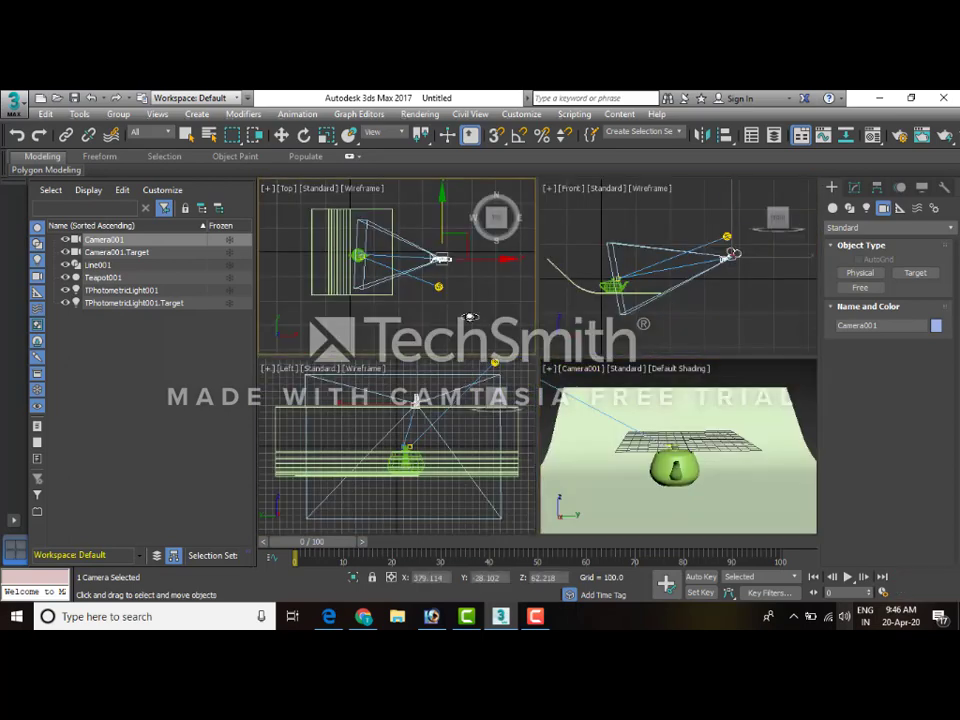
key(alt+w)
click(624, 396)
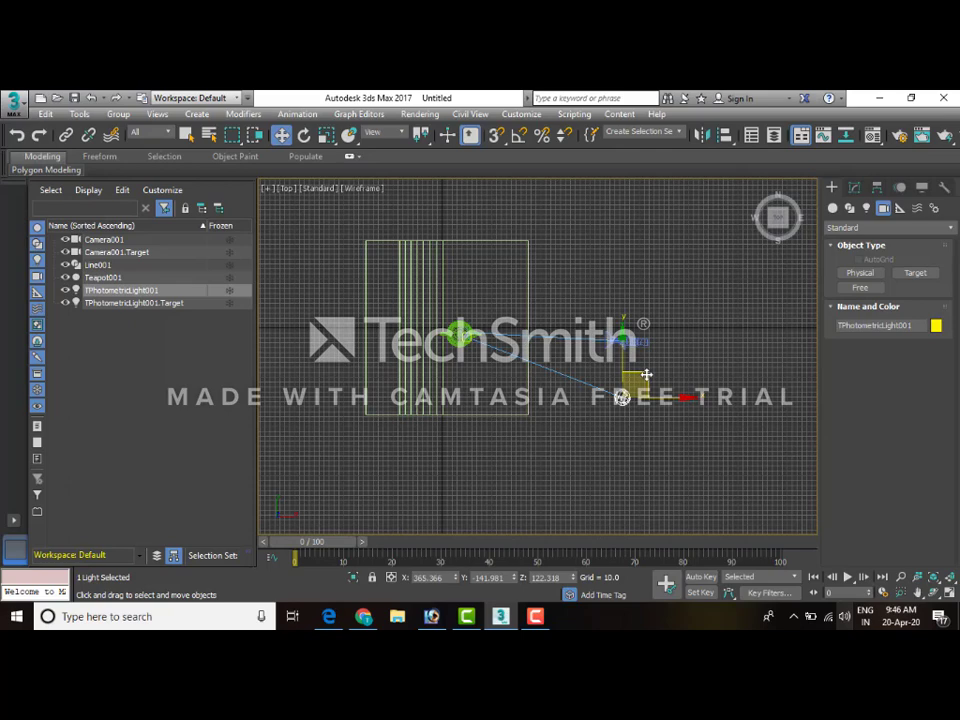
mouse_move(646, 375)
mouse_down()
mouse_move(476, 364)
mouse_move(420, 345)
mouse_move(409, 316)
mouse_move(400, 342)
mouse_up()
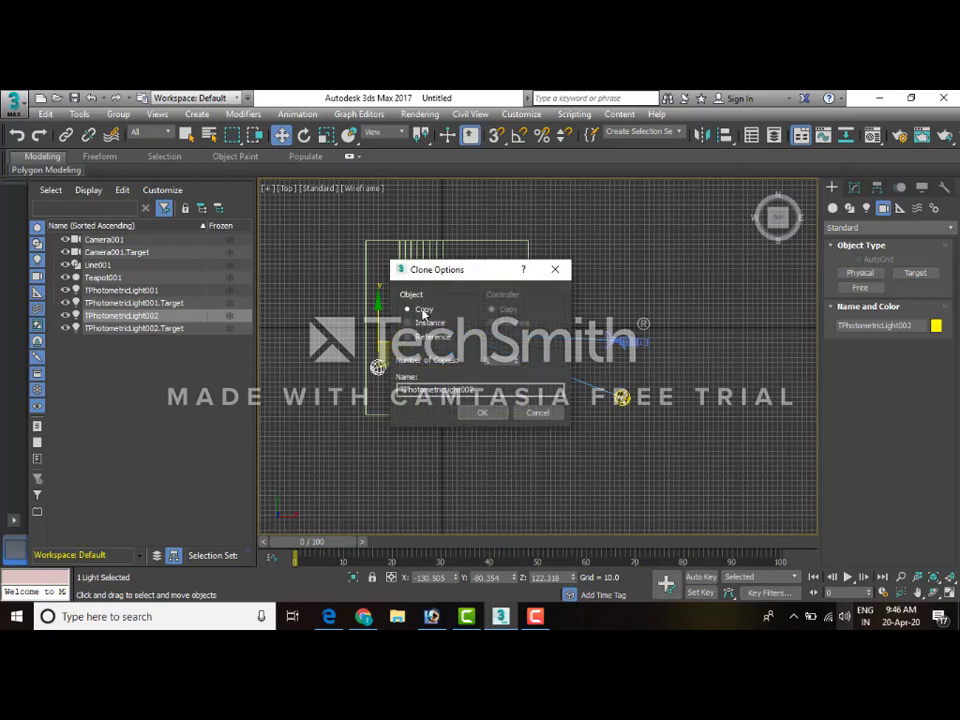
click(490, 414)
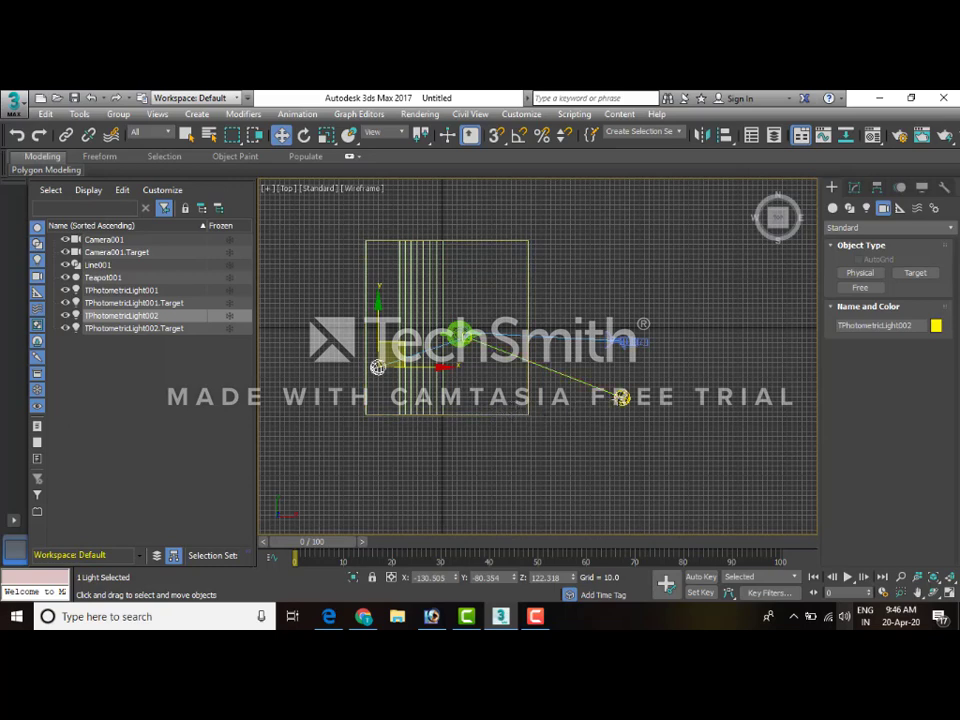
Turn on Ray Traced Shadows for the original front light and set its light distribution to Spotlight.
click(621, 398)
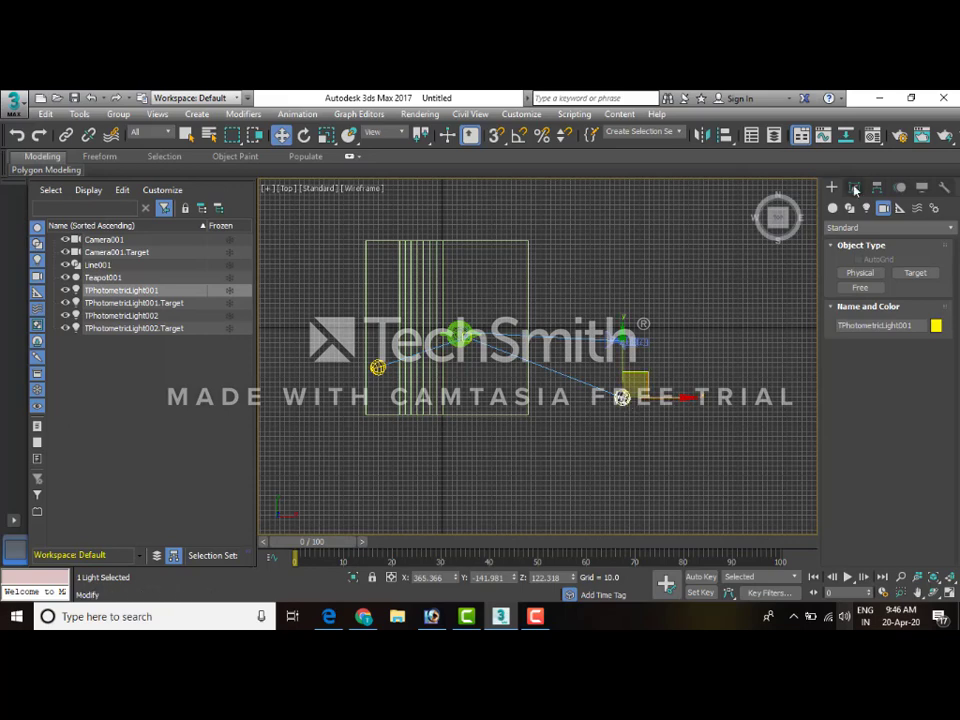
click(854, 188)
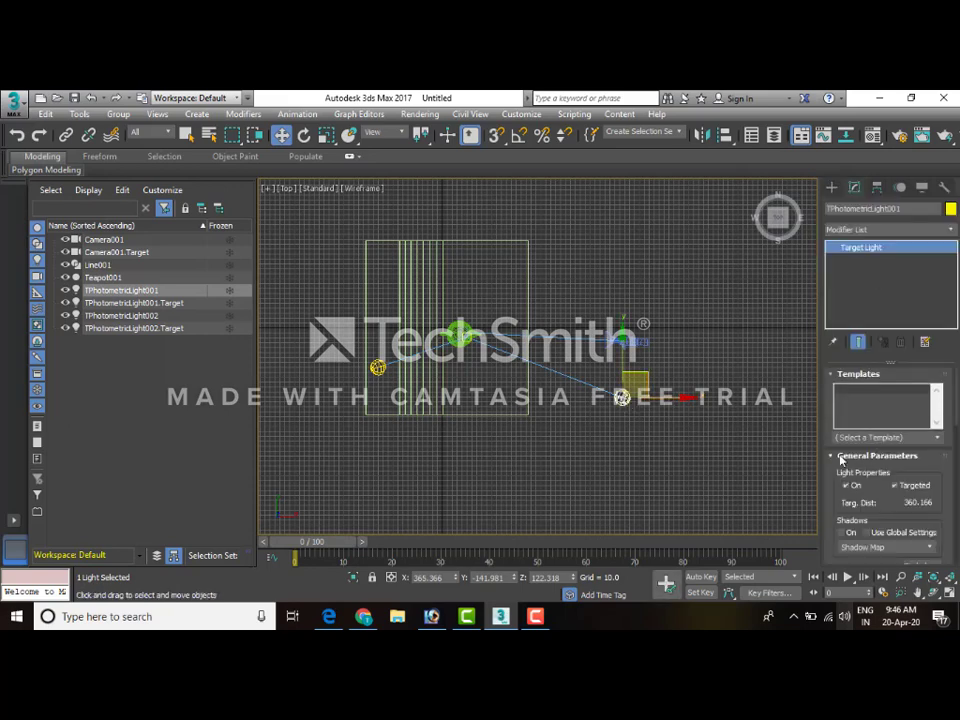
drag(830, 481, 834, 411)
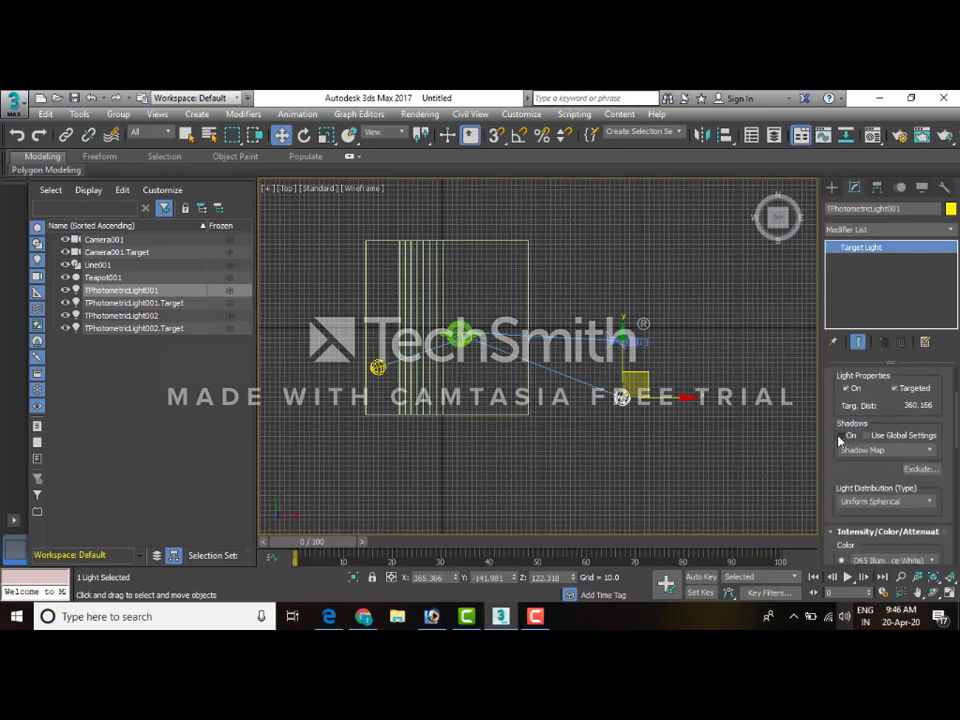
click(876, 451)
click(890, 493)
drag(868, 484, 872, 373)
click(866, 393)
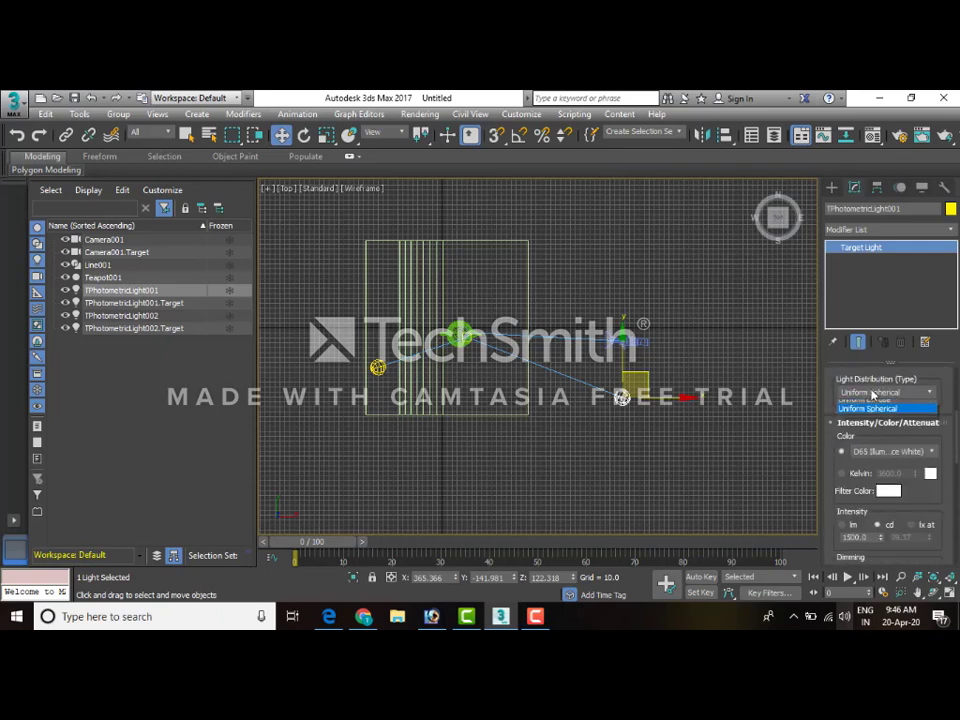
click(866, 411)
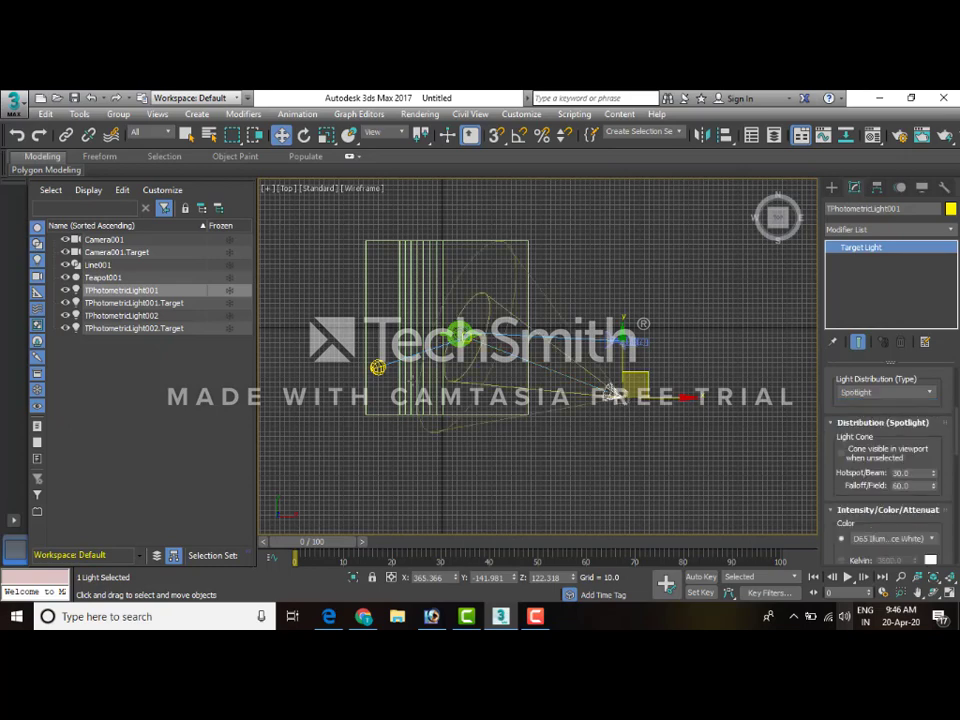
Turn on shadows for the copied rear light, using Ray Traced Shadows.
click(378, 368)
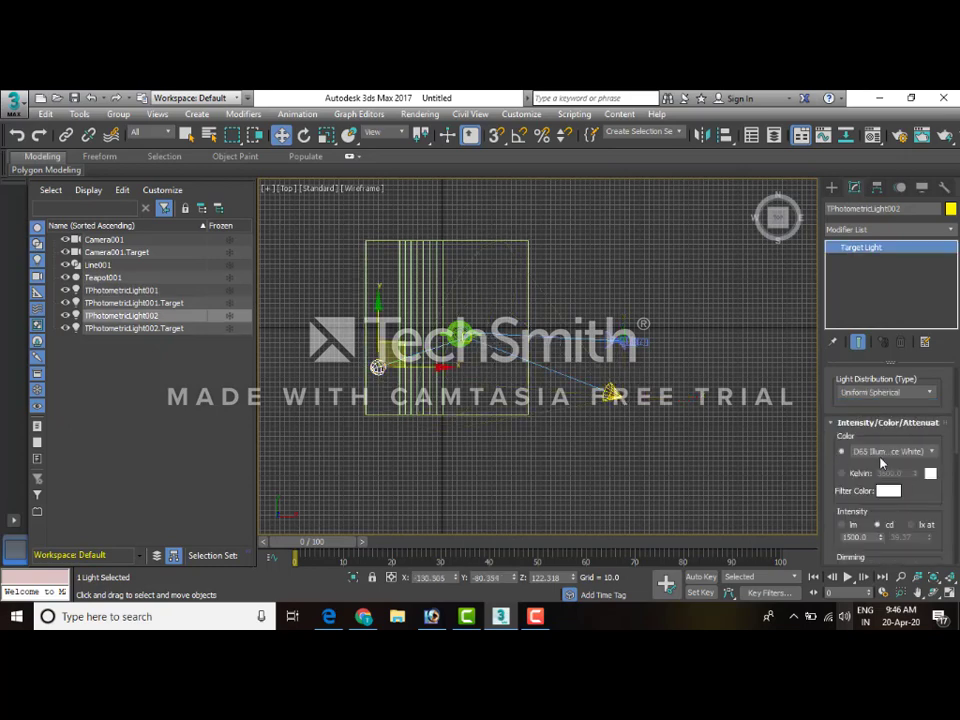
scroll(838, 470, up, 5)
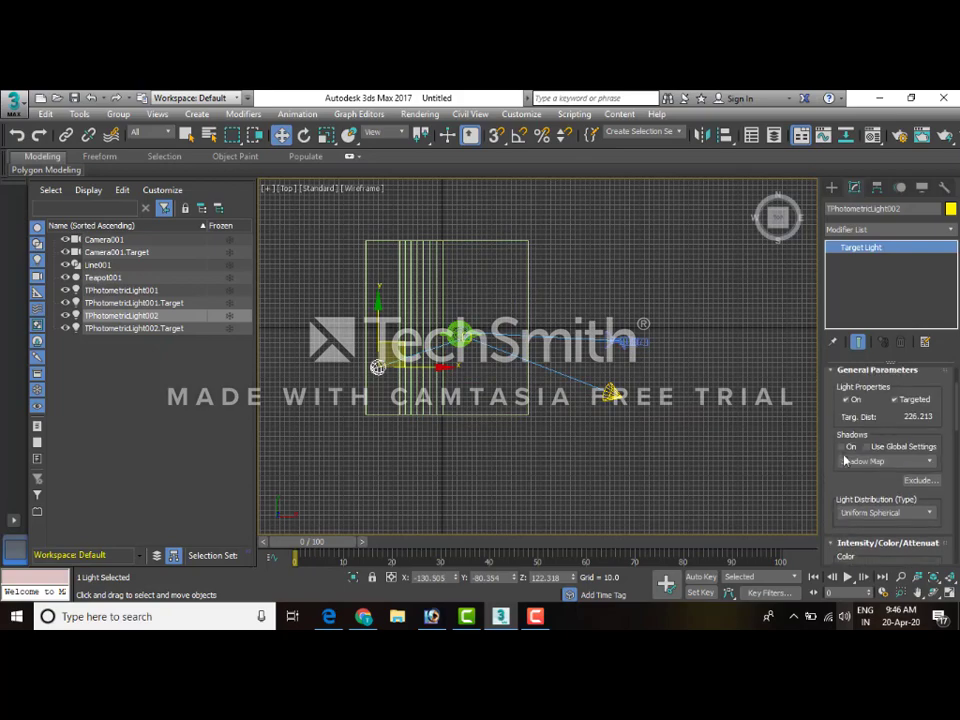
click(865, 461)
click(873, 501)
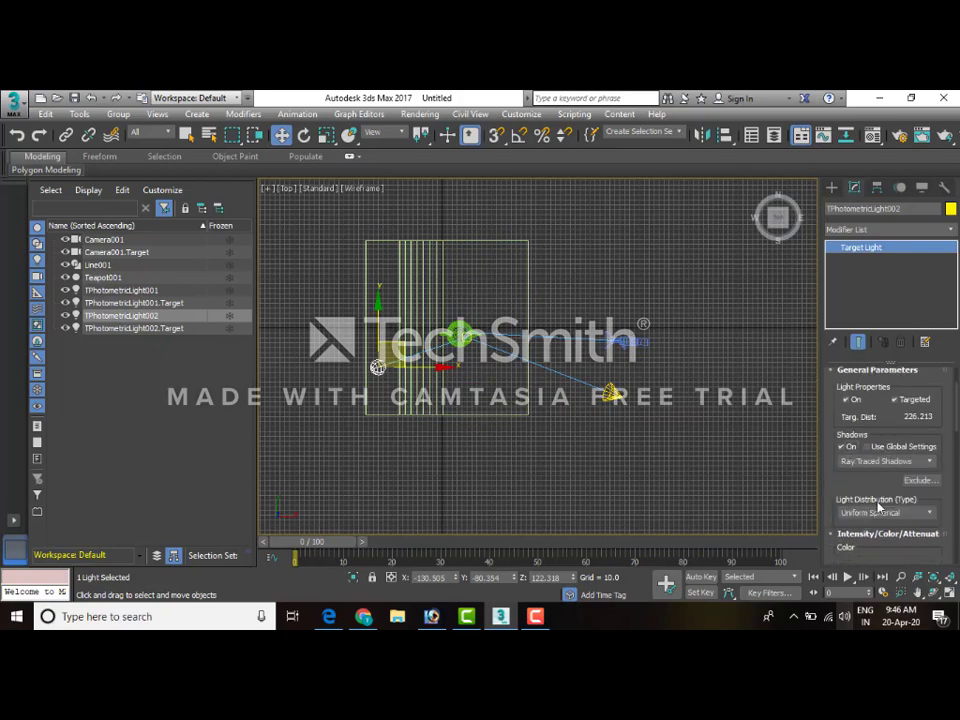
middle_drag(615, 453, 628, 463)
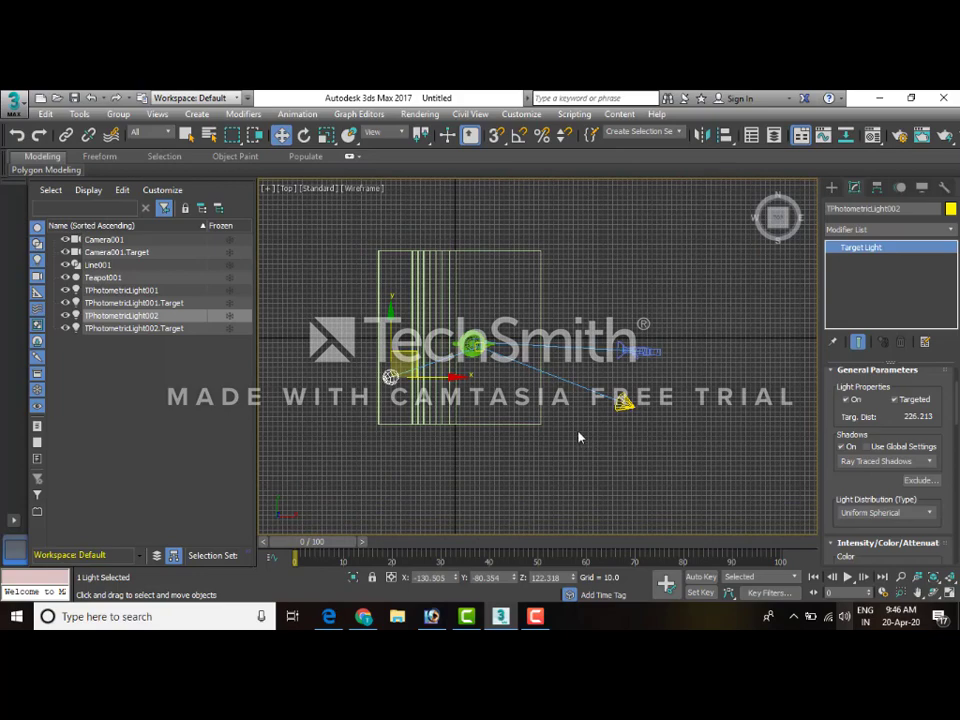
Open the render setup and change the renderer to NVIDIA mental ray.
click(428, 114)
click(340, 148)
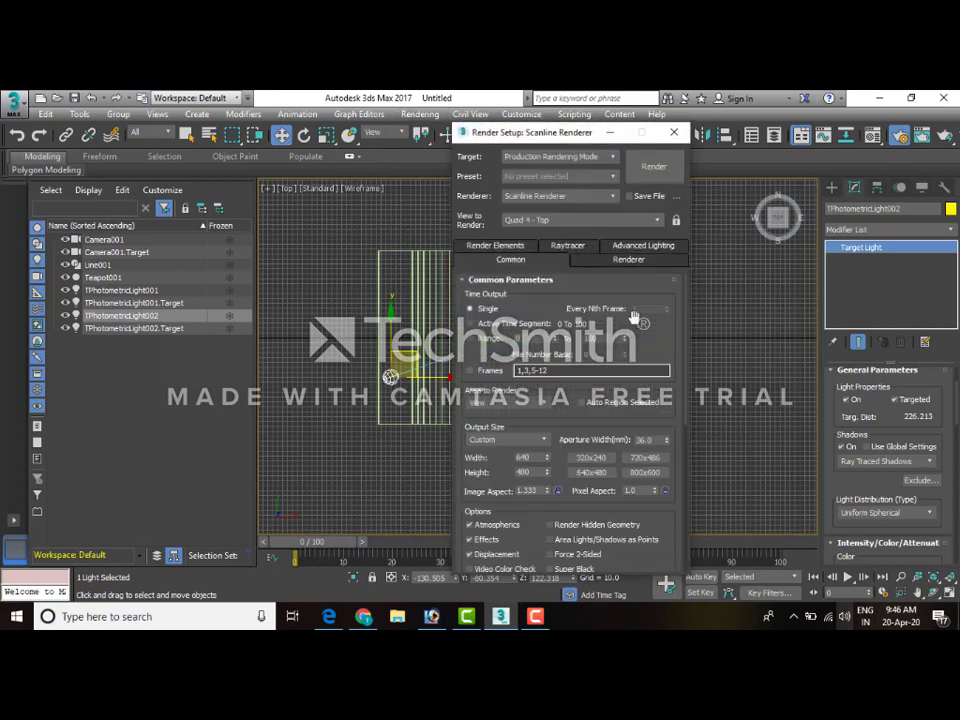
click(524, 195)
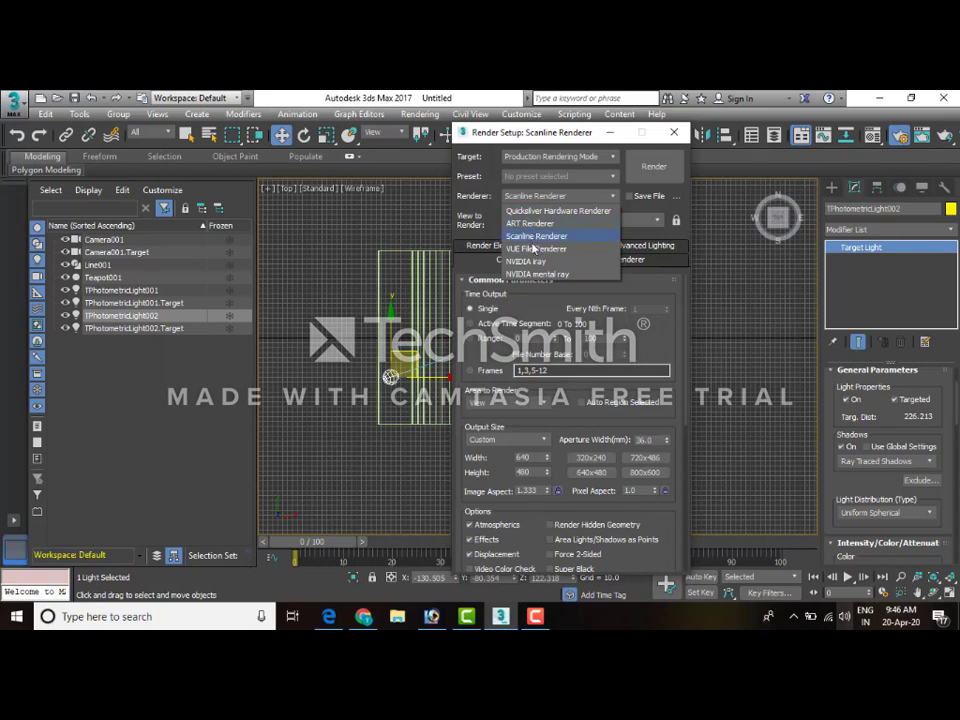
click(532, 274)
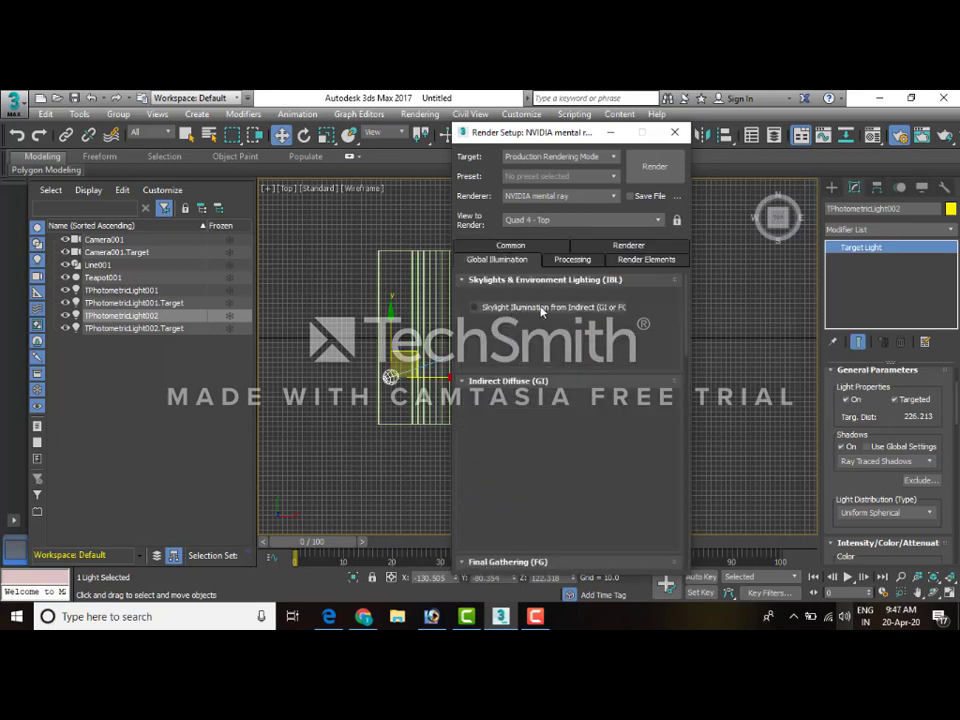
Set skylight illumination to come from Indirect (GI or FG) and Final Gather's Interpolate Over Num. FG Points to 300.
click(488, 307)
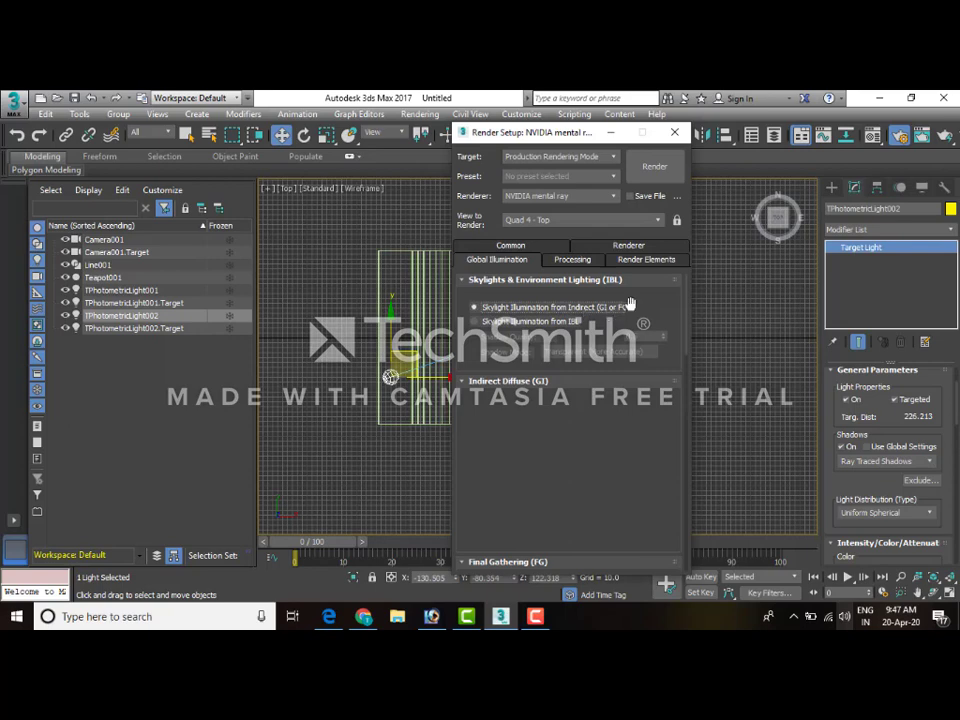
scroll(615, 393, down, 5)
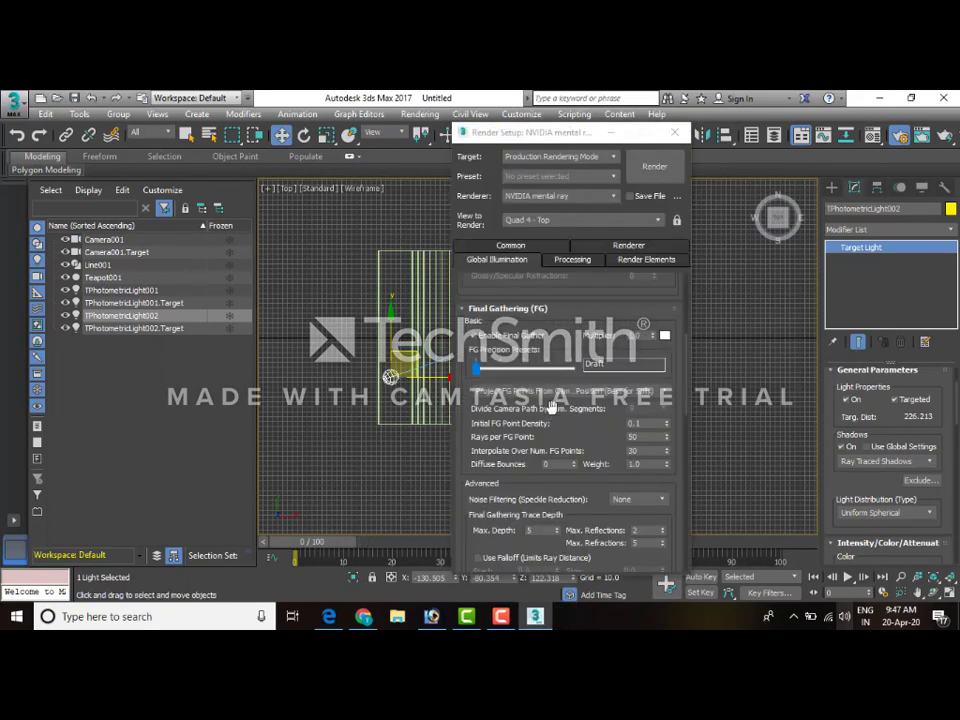
drag(589, 429, 584, 385)
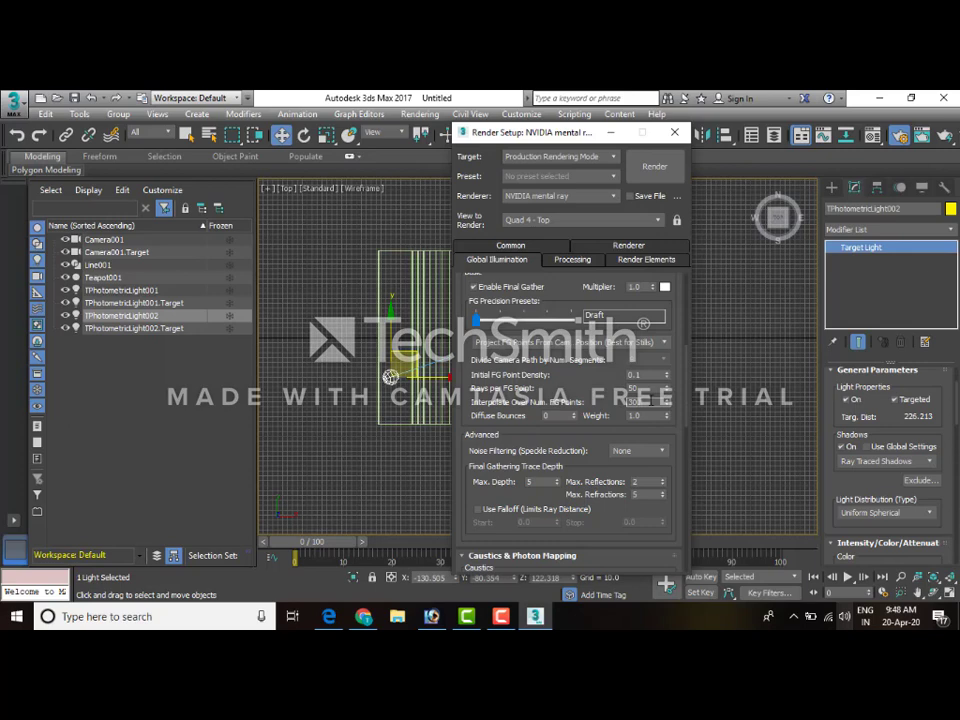
scroll(504, 423, down, 2)
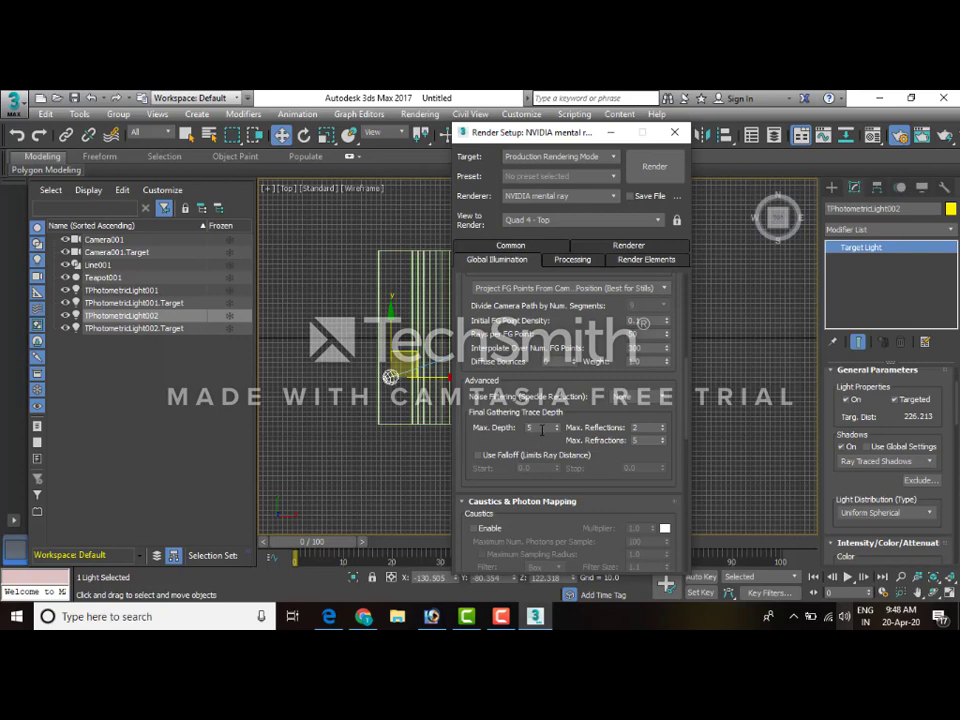
click(611, 133)
Change the environment's exposure control to mr Photographic Exposure Control.
middle_drag(613, 445, 609, 455)
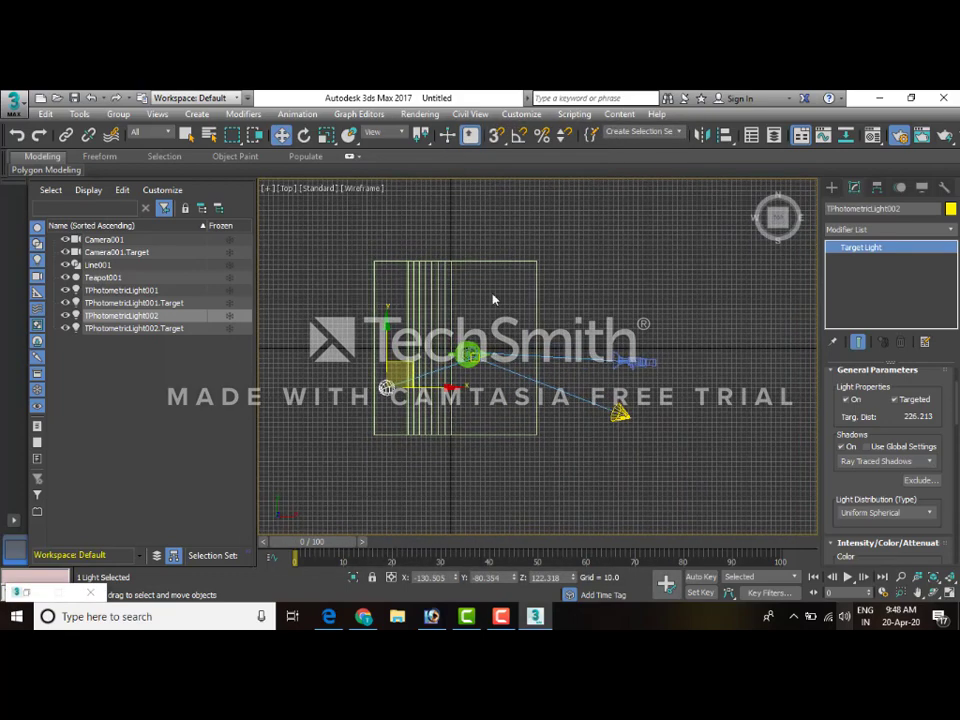
click(420, 114)
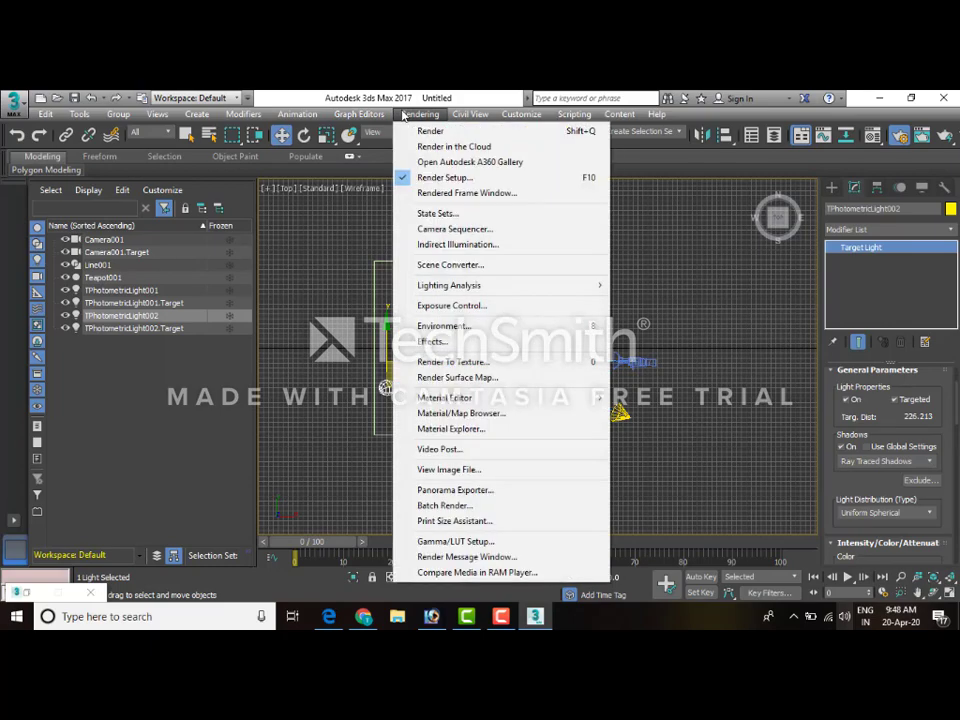
click(452, 328)
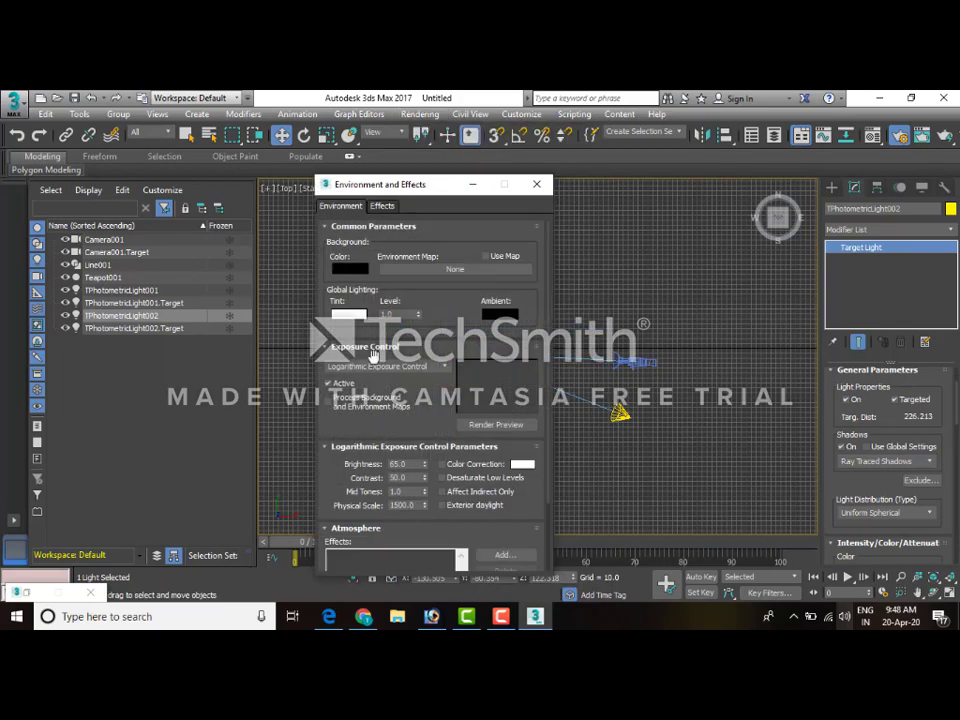
click(372, 366)
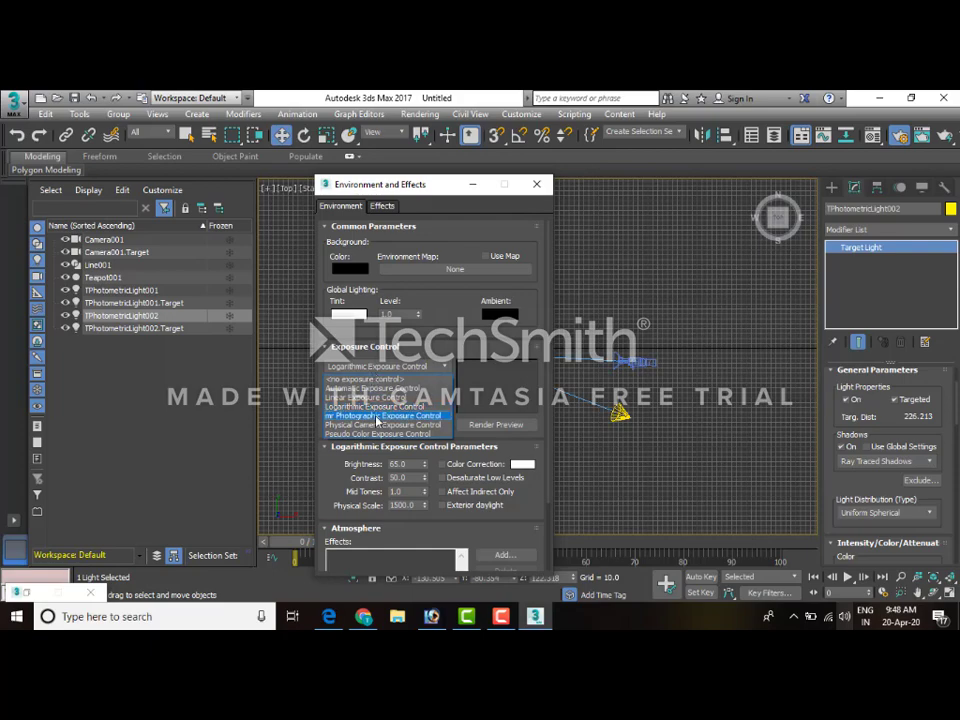
click(378, 417)
click(472, 184)
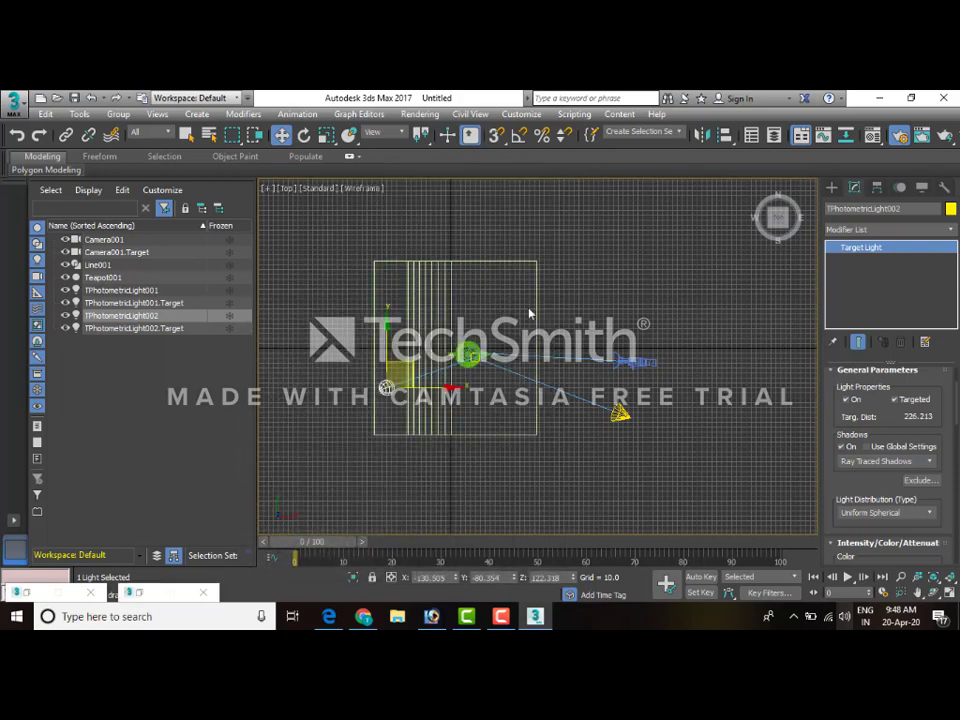
Show the Camera001 view full size and assign the first Material Editor sample, 01 - Default, to the teapot.
key(alt+w)
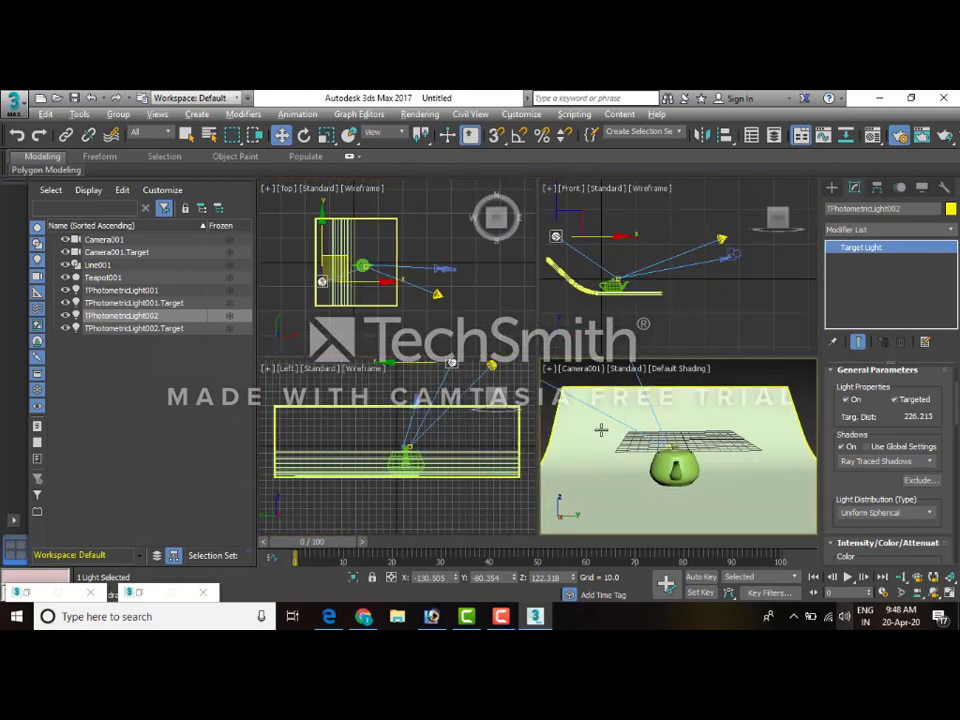
key(alt+w)
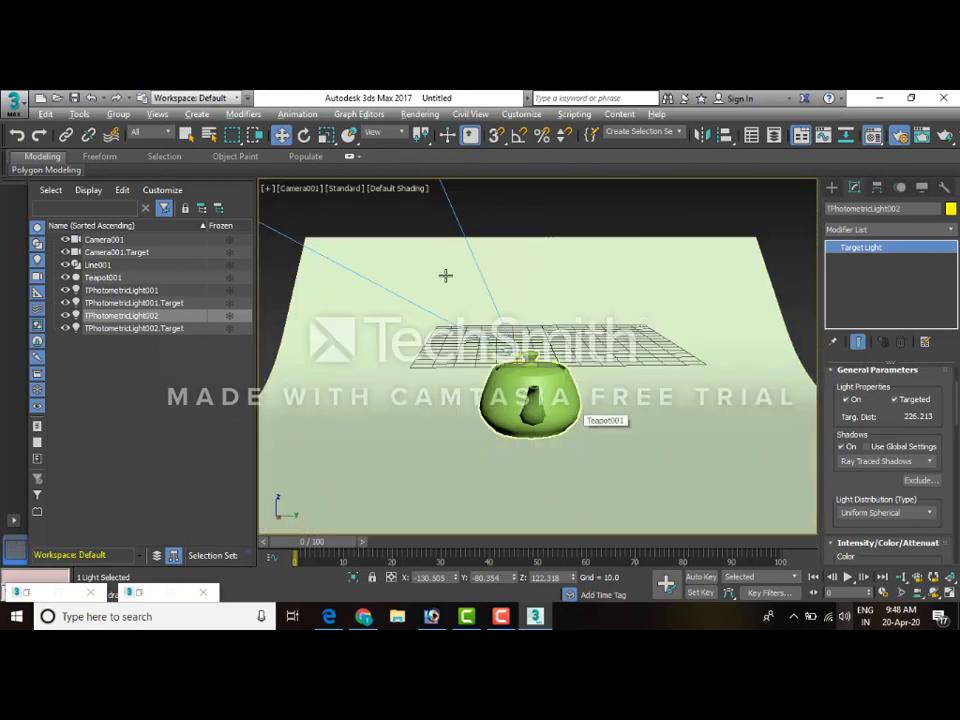
key(m)
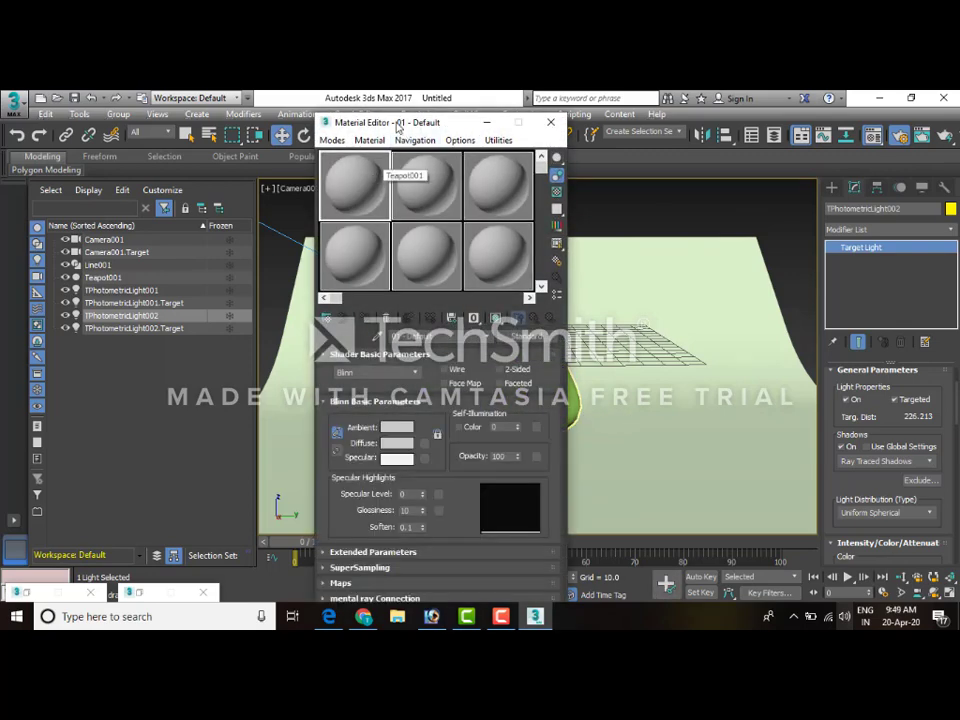
drag(398, 127, 742, 140)
click(550, 388)
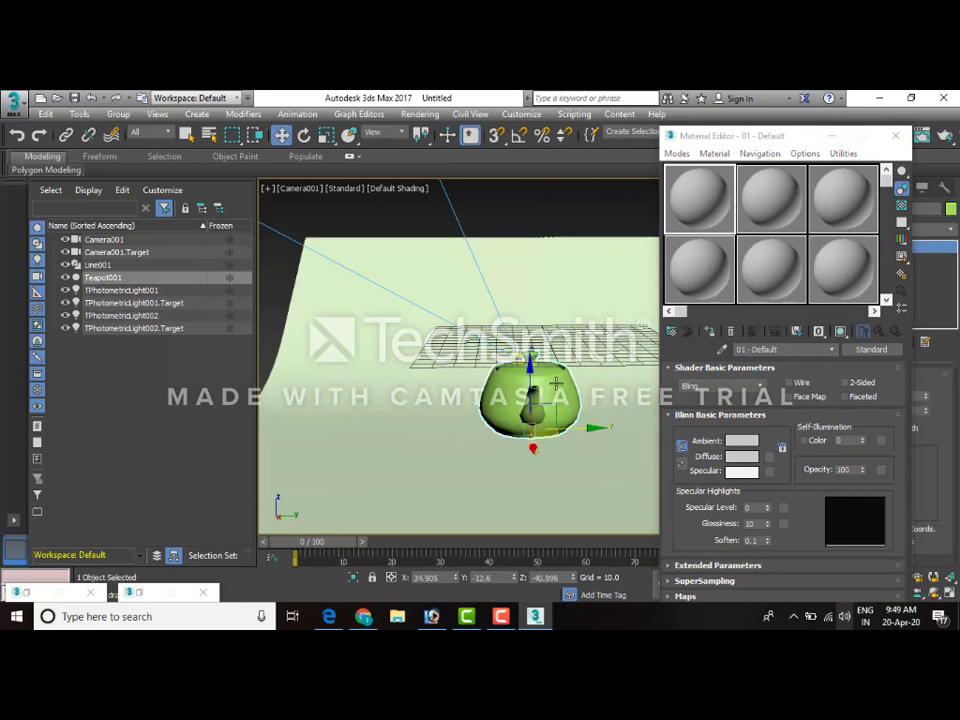
click(708, 331)
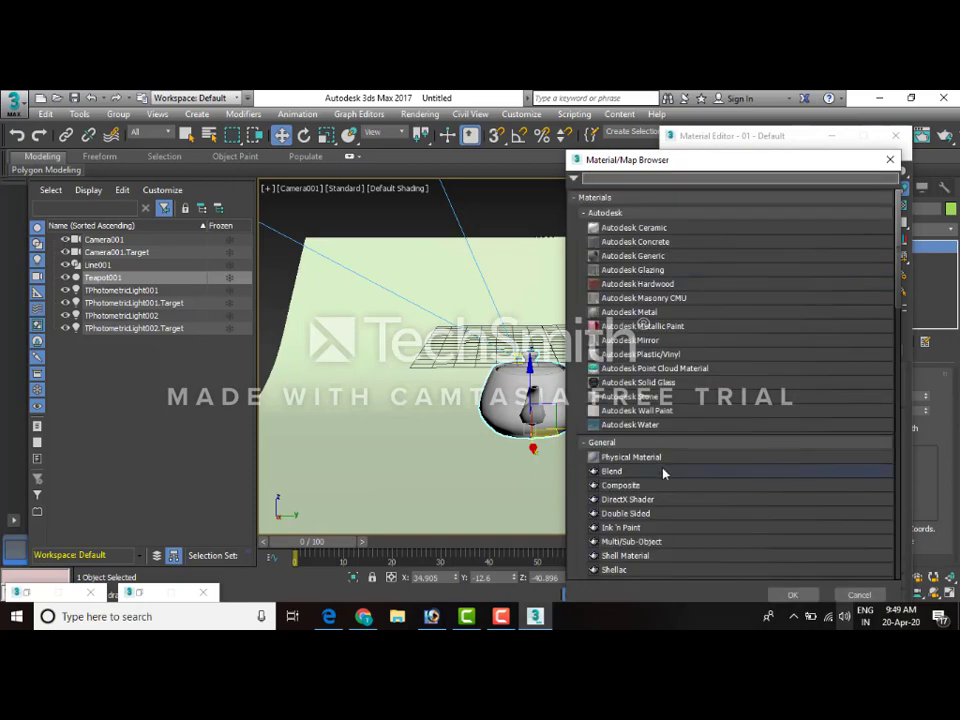
Change the teapot's material type to Physical Material and apply the Matte Paint preset.
double_click(619, 457)
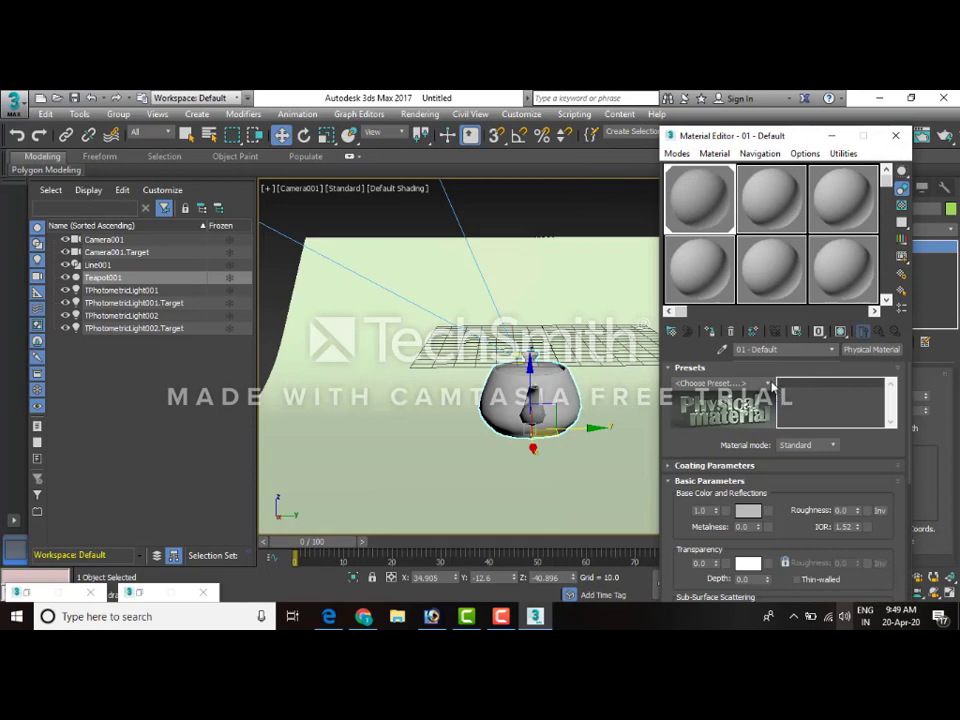
click(768, 384)
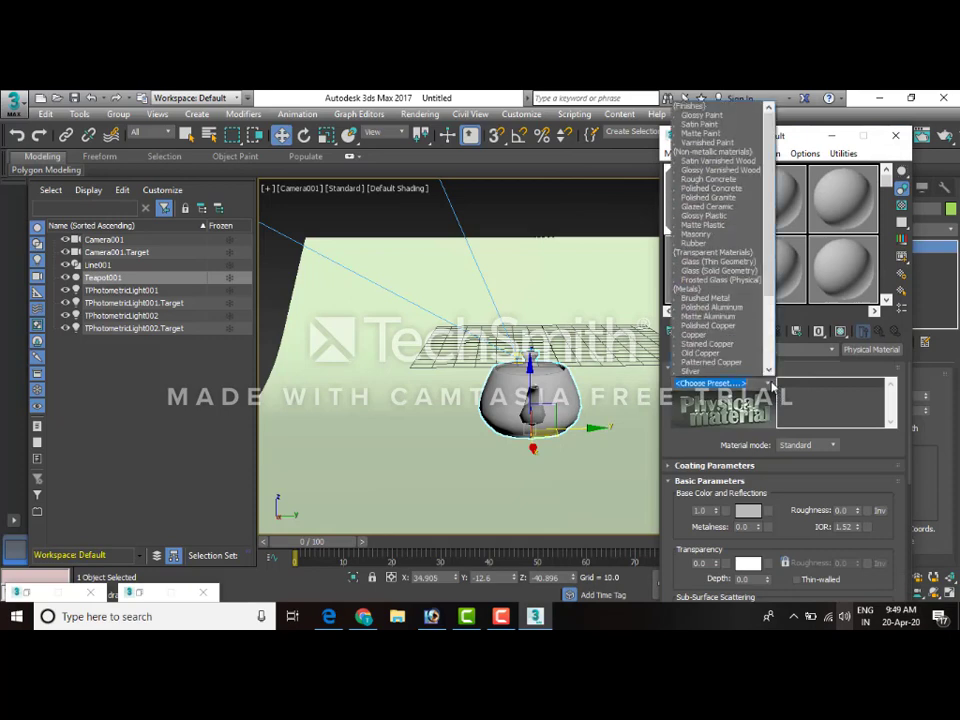
click(716, 134)
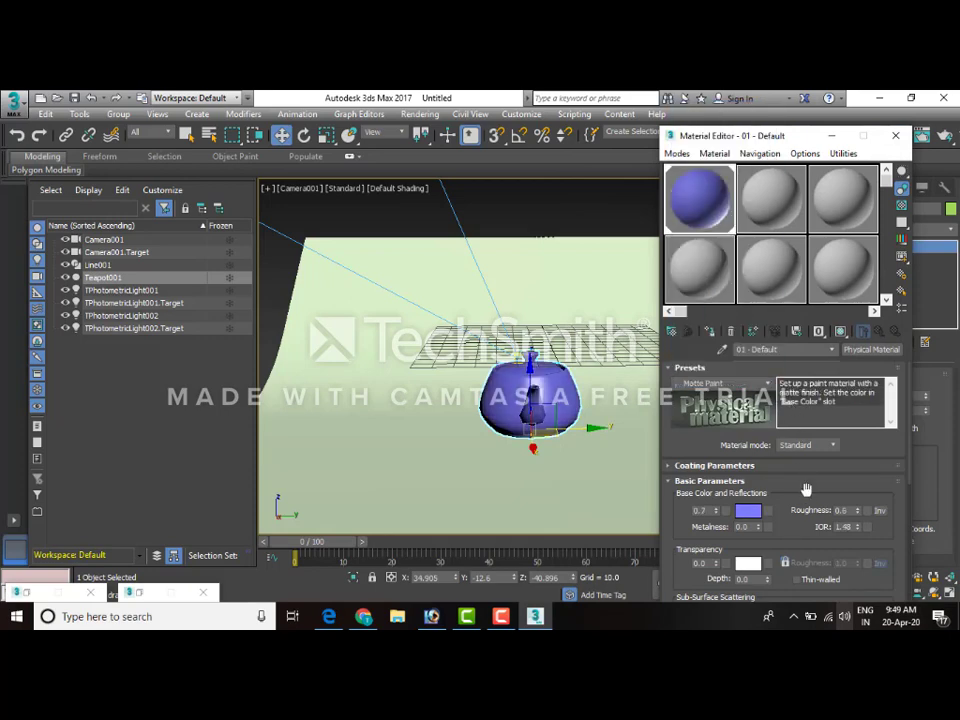
Assign the second Material Editor sample, 02 - Default, to the curved backdrop.
click(576, 300)
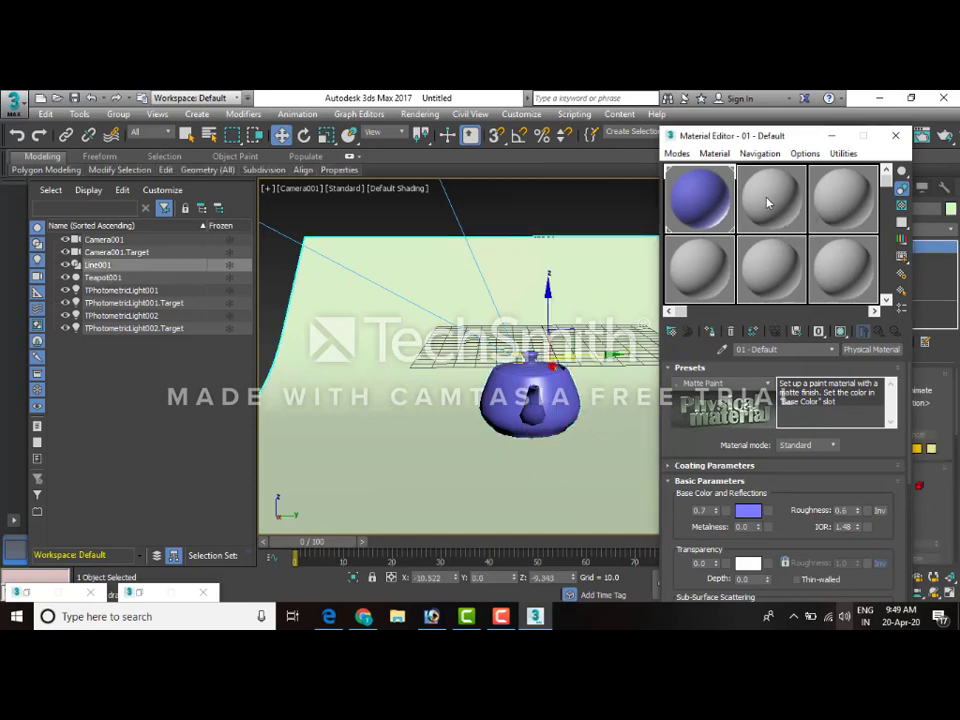
click(768, 203)
click(710, 333)
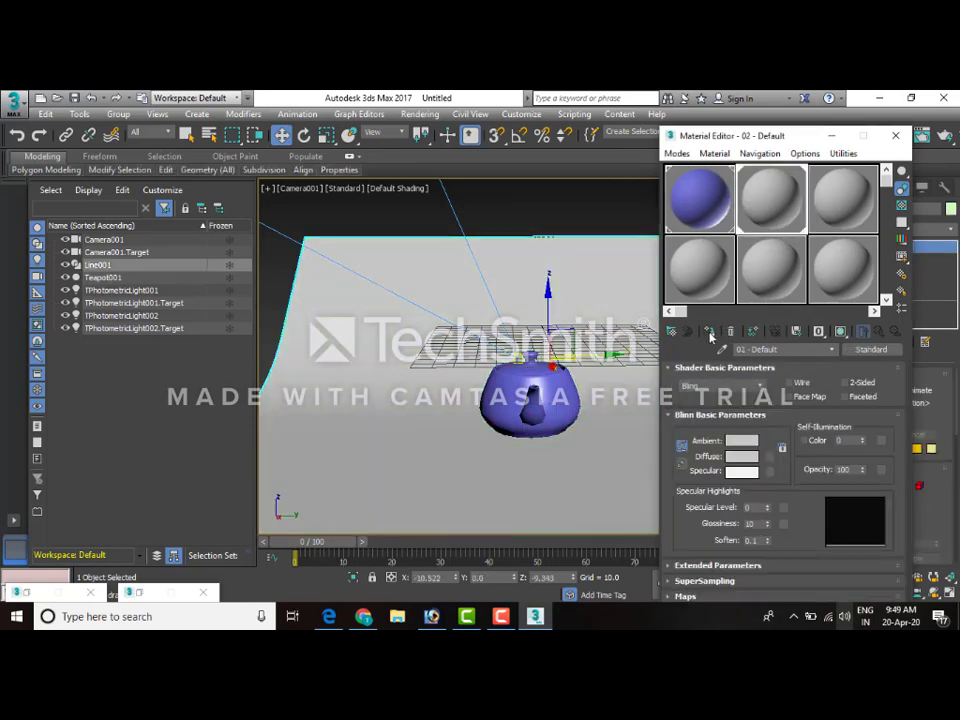
Put the Material Editor away and test-render the Camera001 view to check the exposure.
click(831, 136)
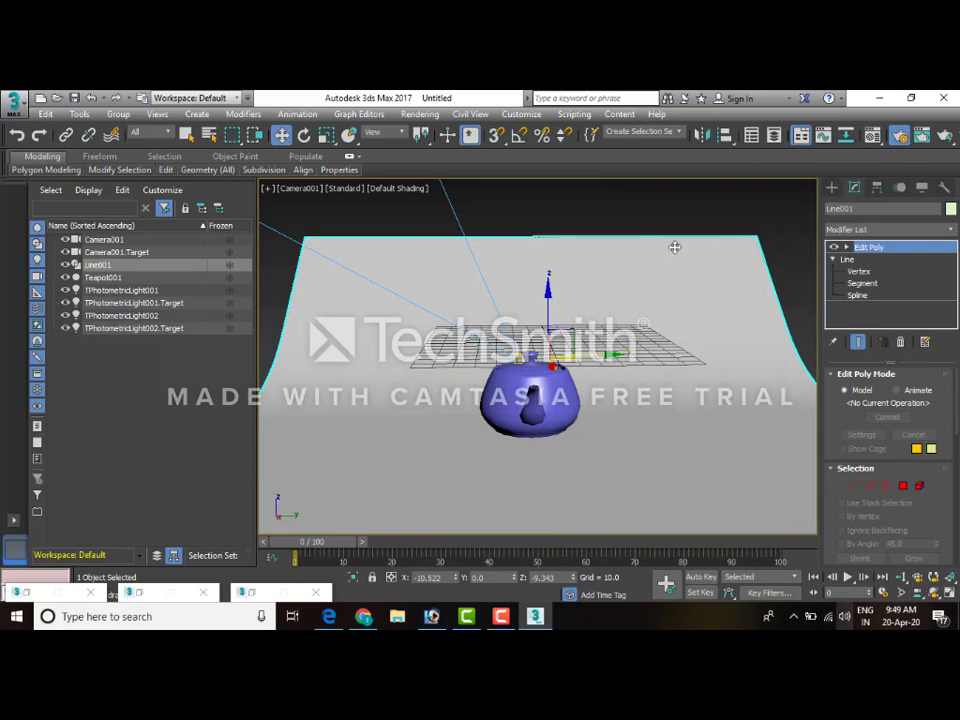
key(shift+q)
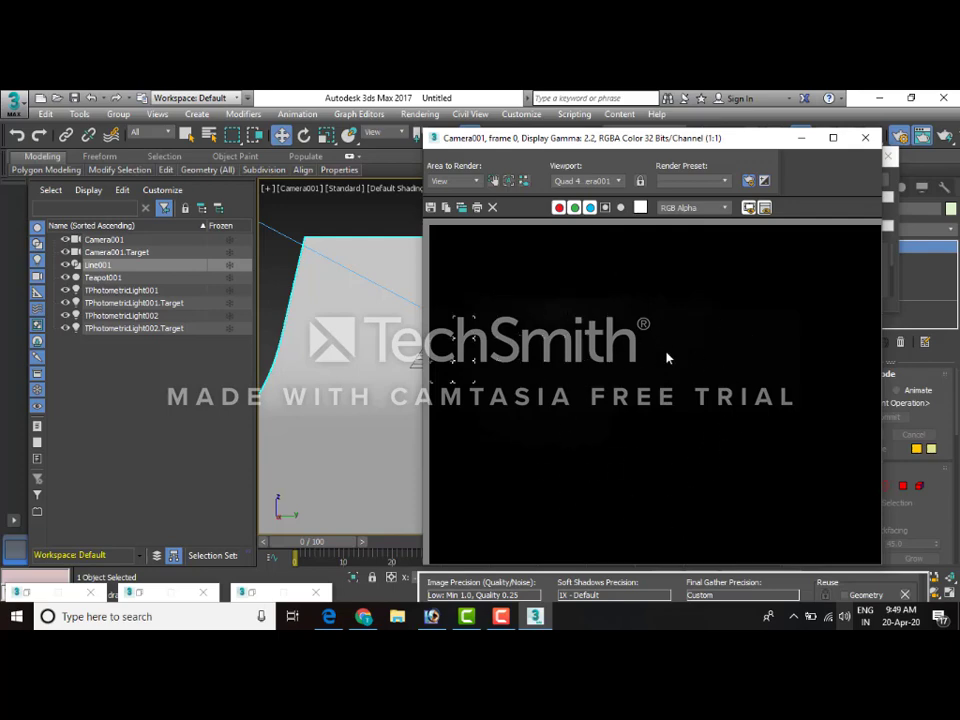
click(866, 139)
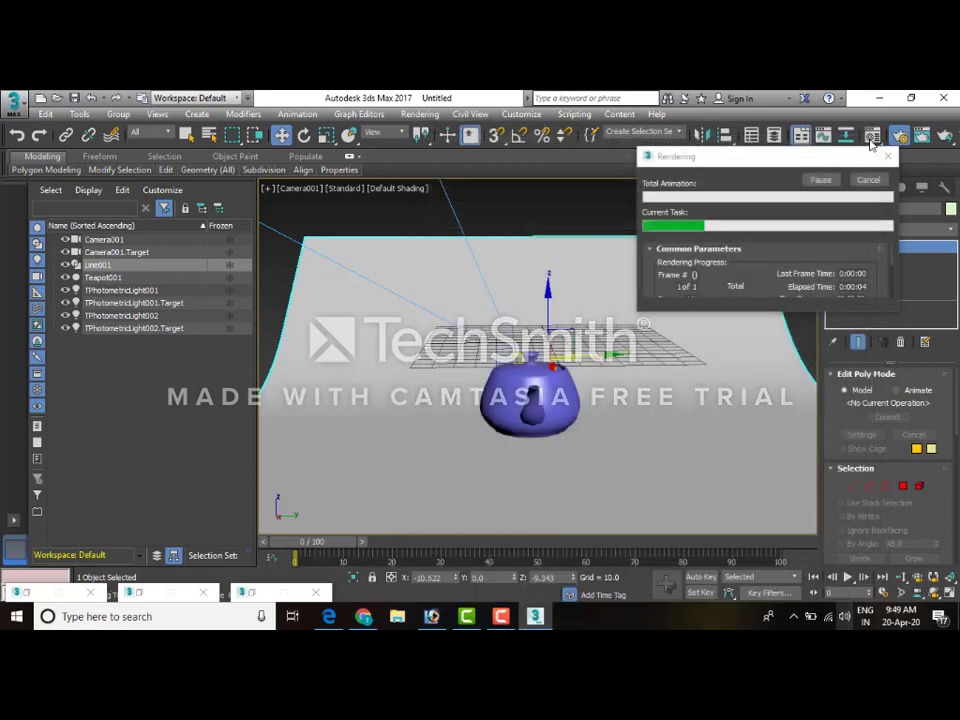
Set the mr Photographic Exposure Control preset to Physically Based Lighting, Indoor Nighttime.
click(417, 116)
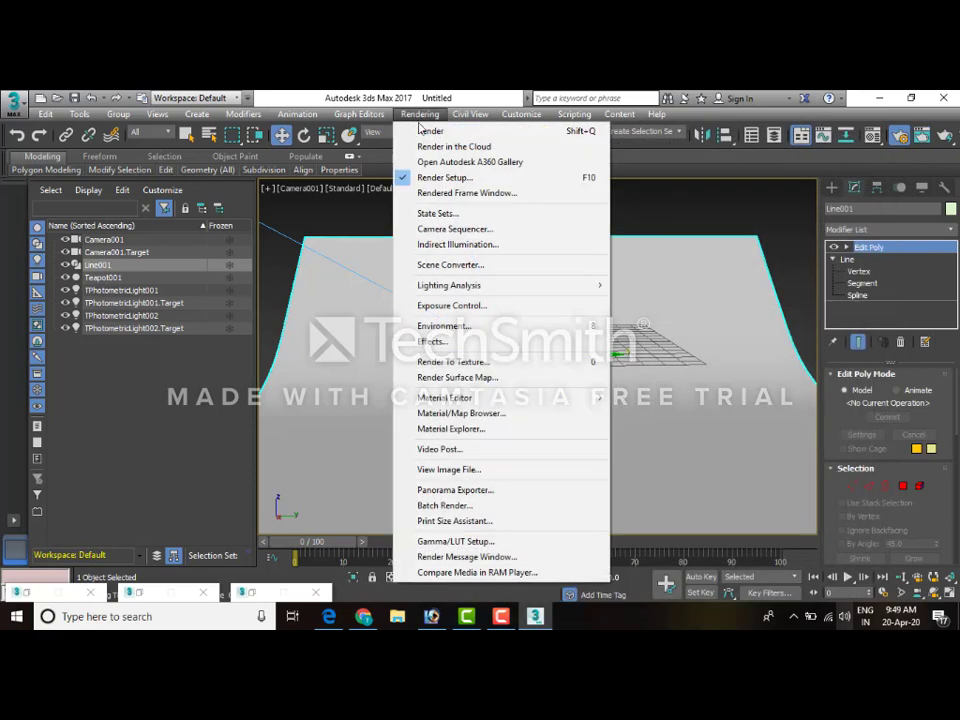
click(462, 328)
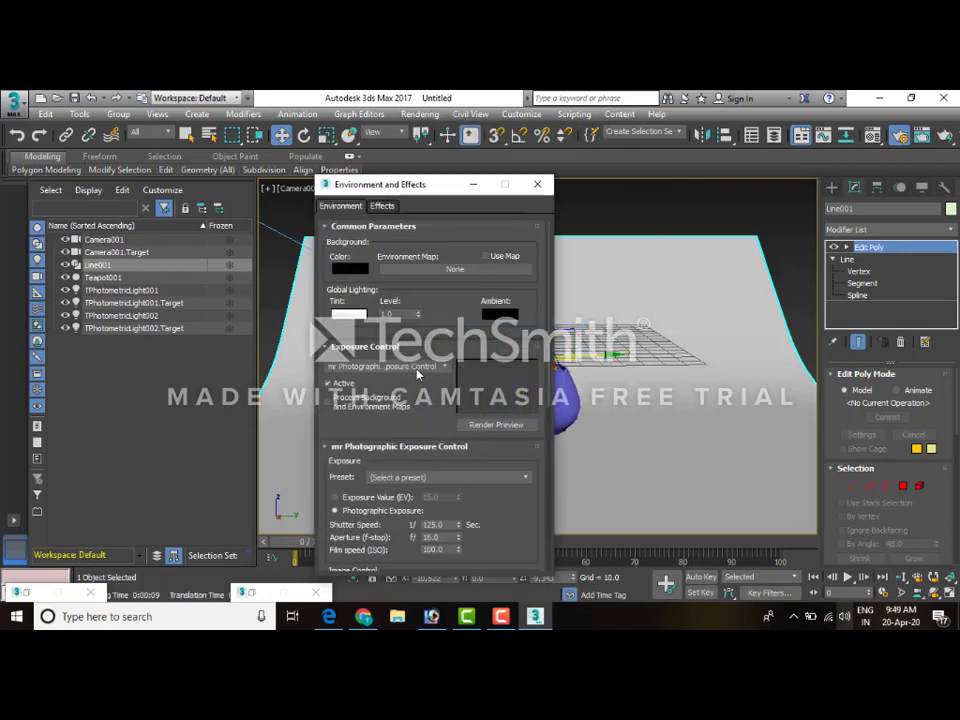
click(470, 478)
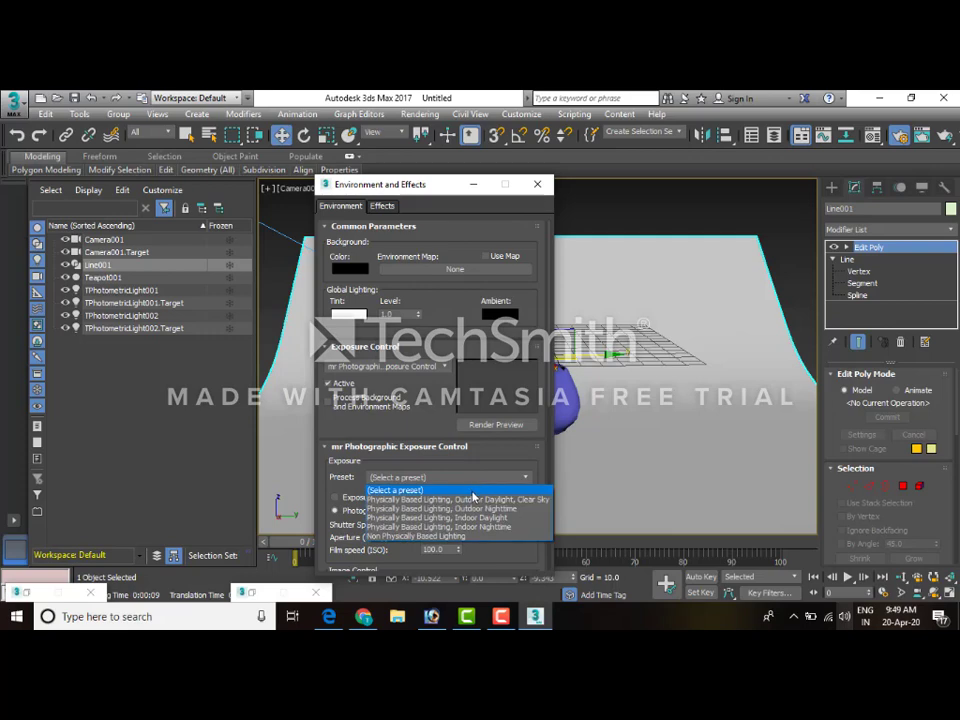
click(480, 527)
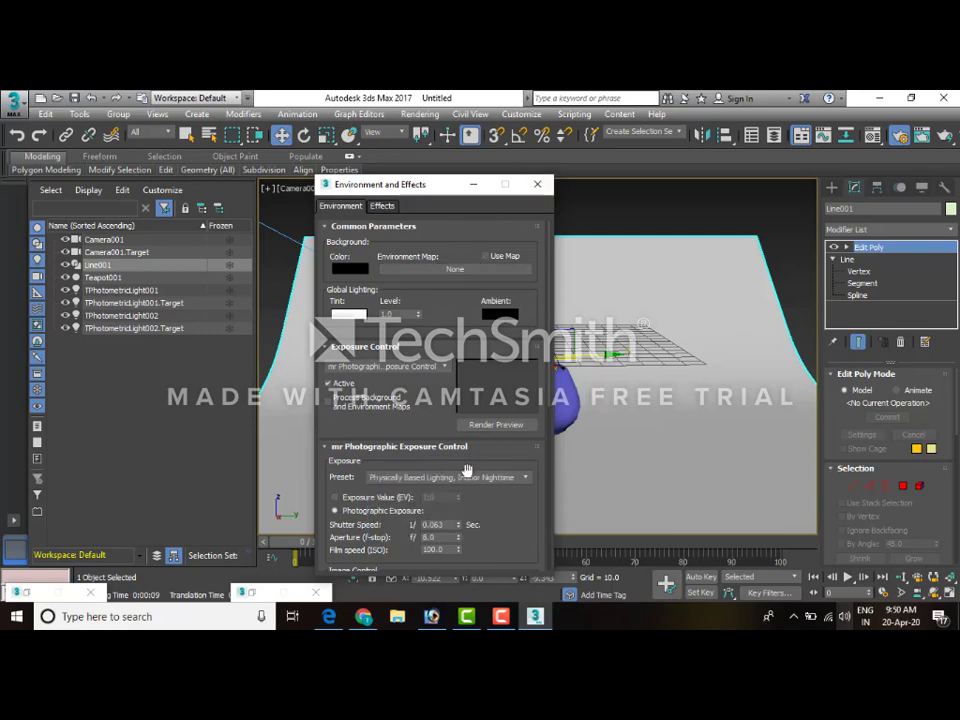
Render the camera view to check the new exposure preset, and put the render and environment windows away.
key(shift+q)
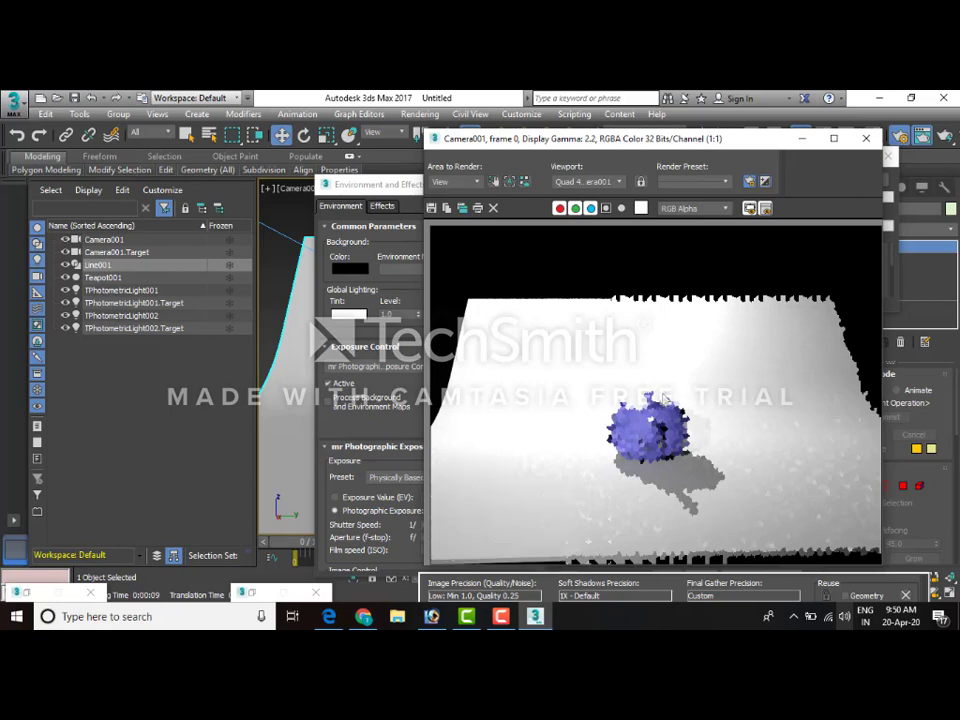
click(864, 143)
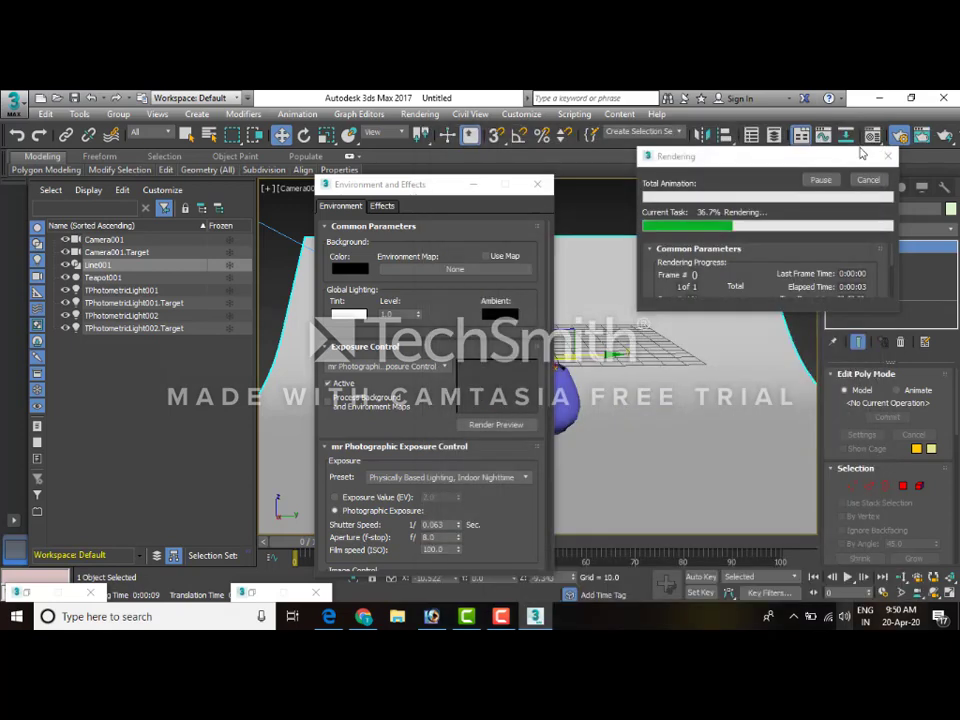
click(476, 187)
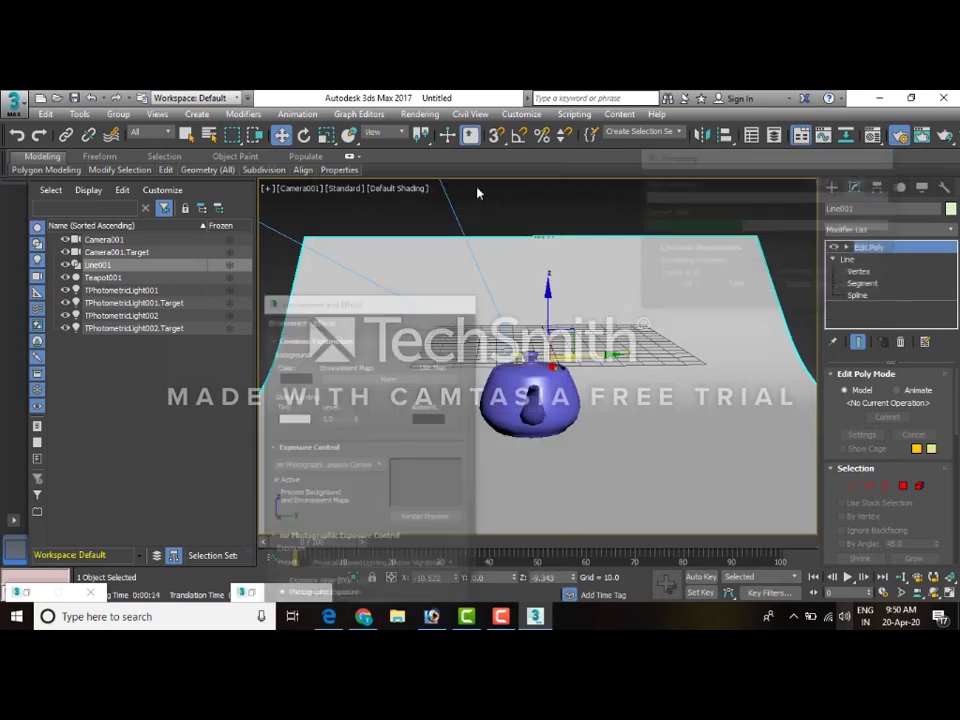
In the Top view, switch the rear photometric light's intensity unit to lm and set it to 1849.557.
key(alt+w)
key(alt+w)
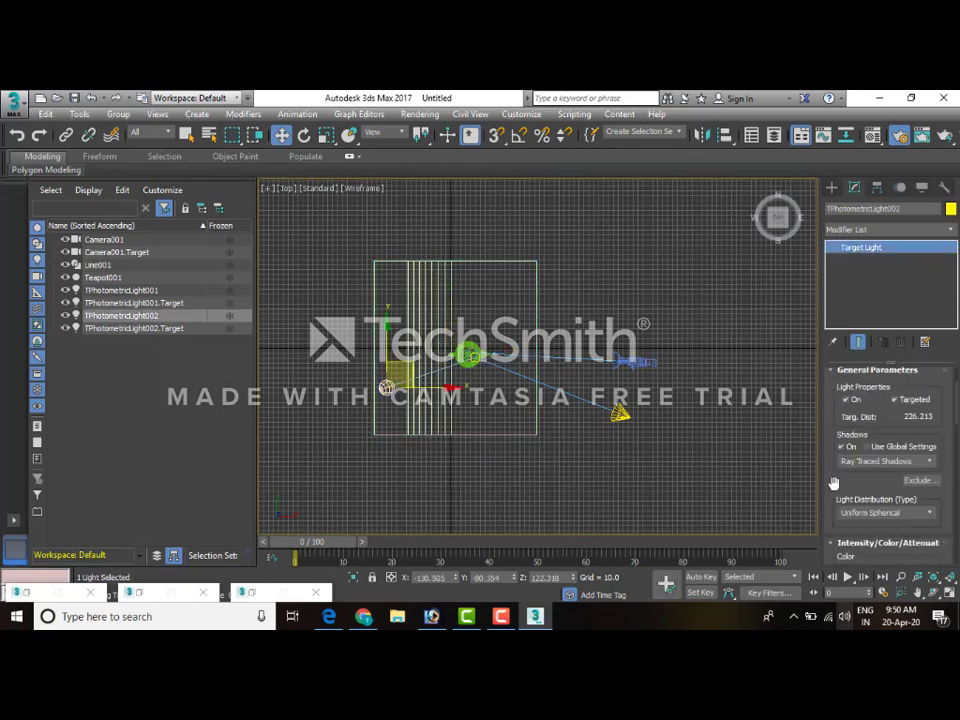
drag(834, 483, 856, 325)
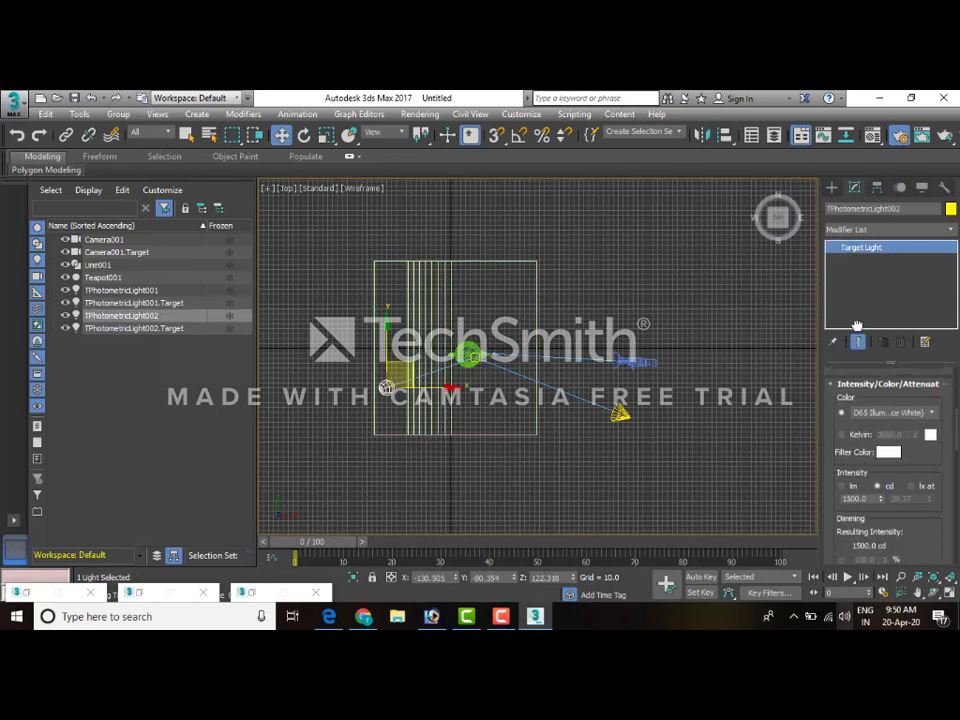
click(848, 486)
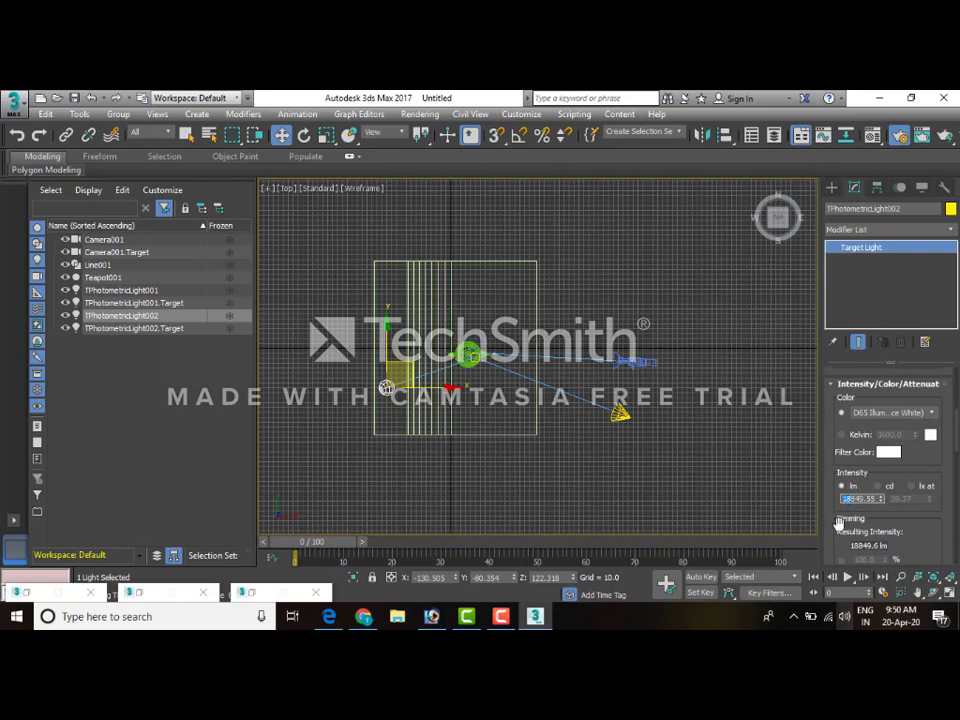
text(1849.557)
key(Return)
Return to the full-size camera view and render it to check the rear light's intensity.
key(alt+w)
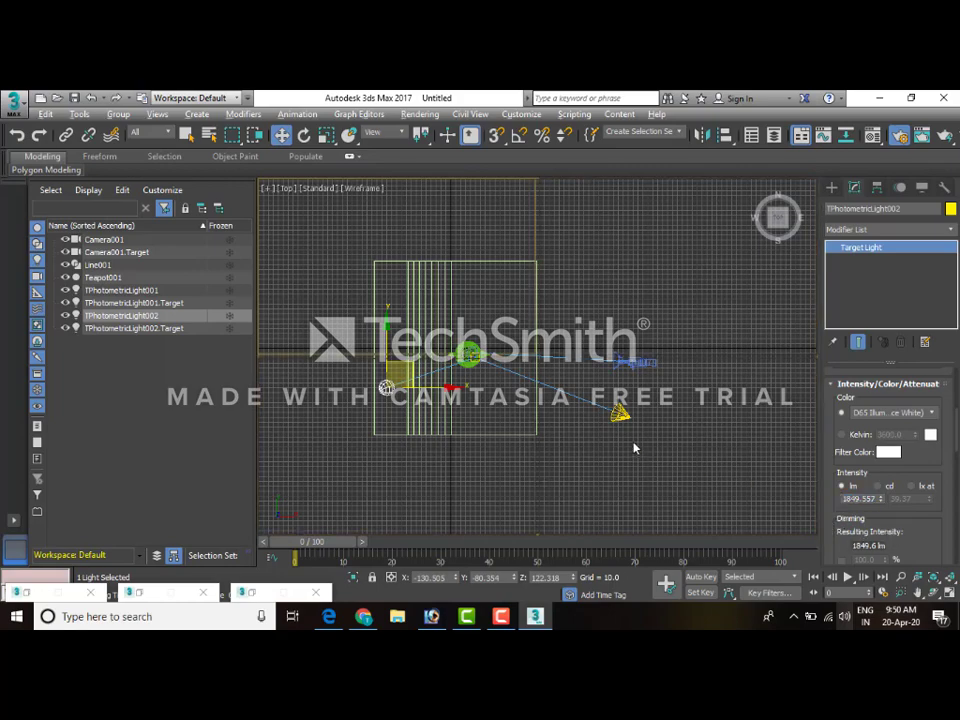
click(635, 442)
key(alt+w)
key(shift+q)
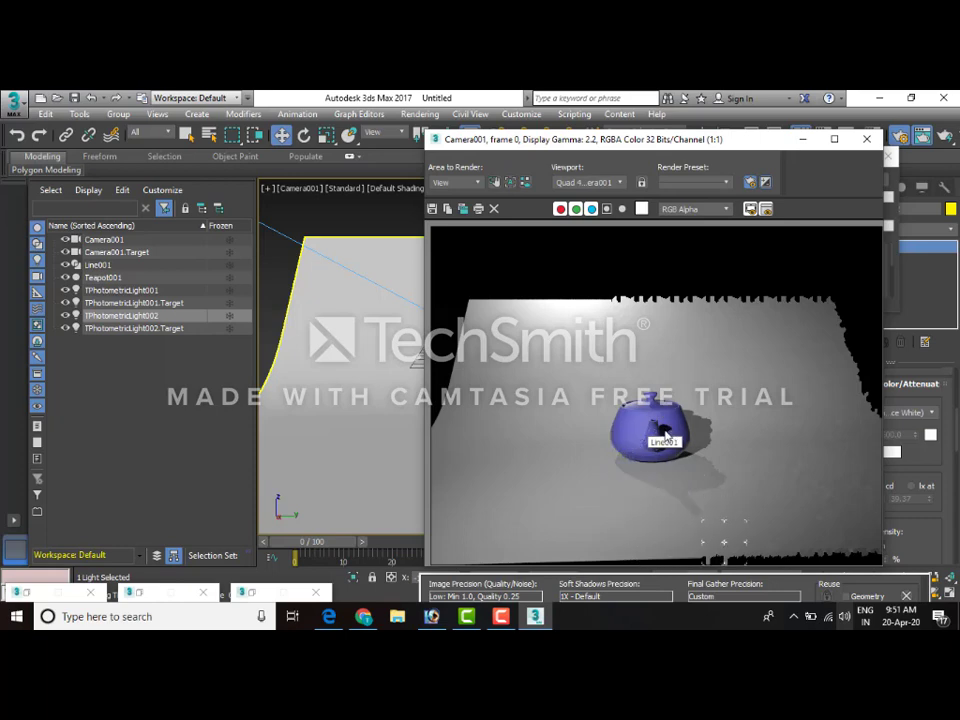
key(Escape)
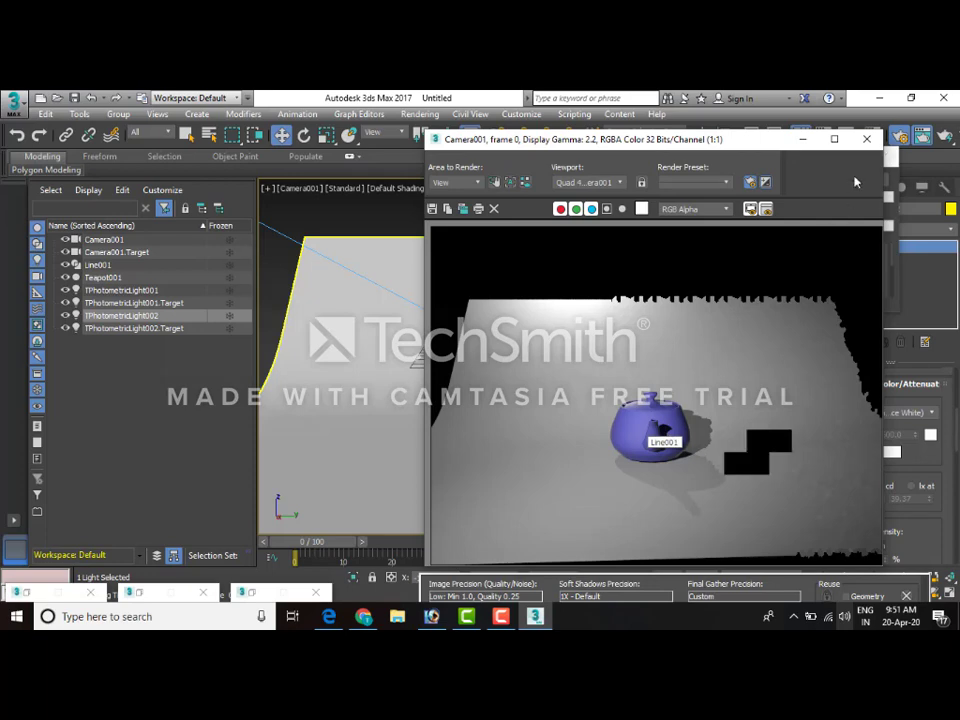
Put the render away and, in the Top view, clone the rear photometric light as a copy at about X 110, Y 60.
click(873, 144)
key(alt+w)
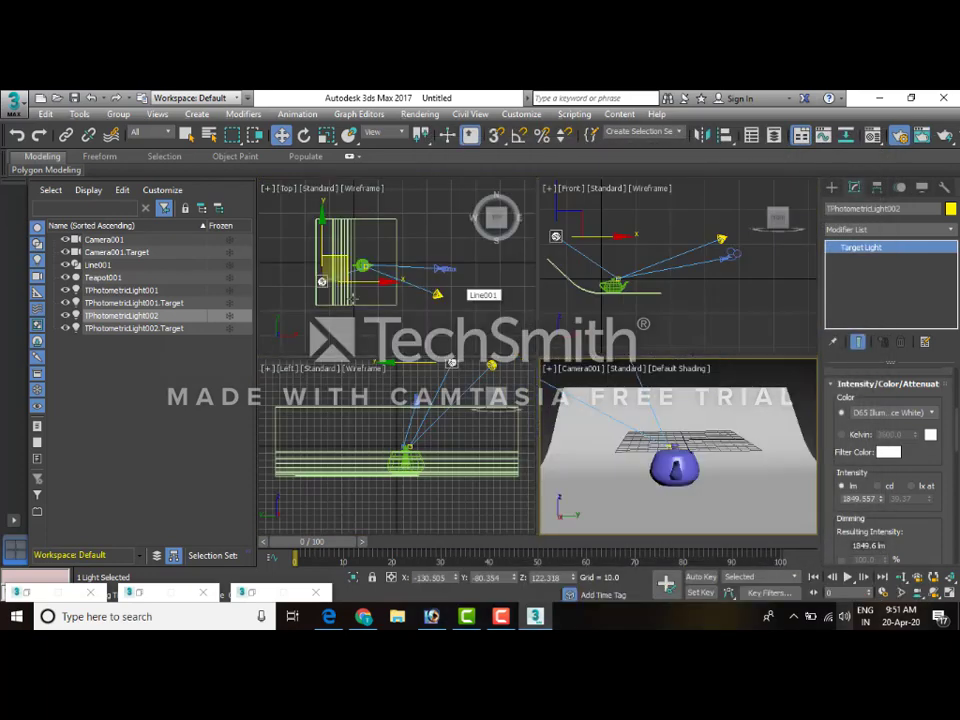
key(alt+w)
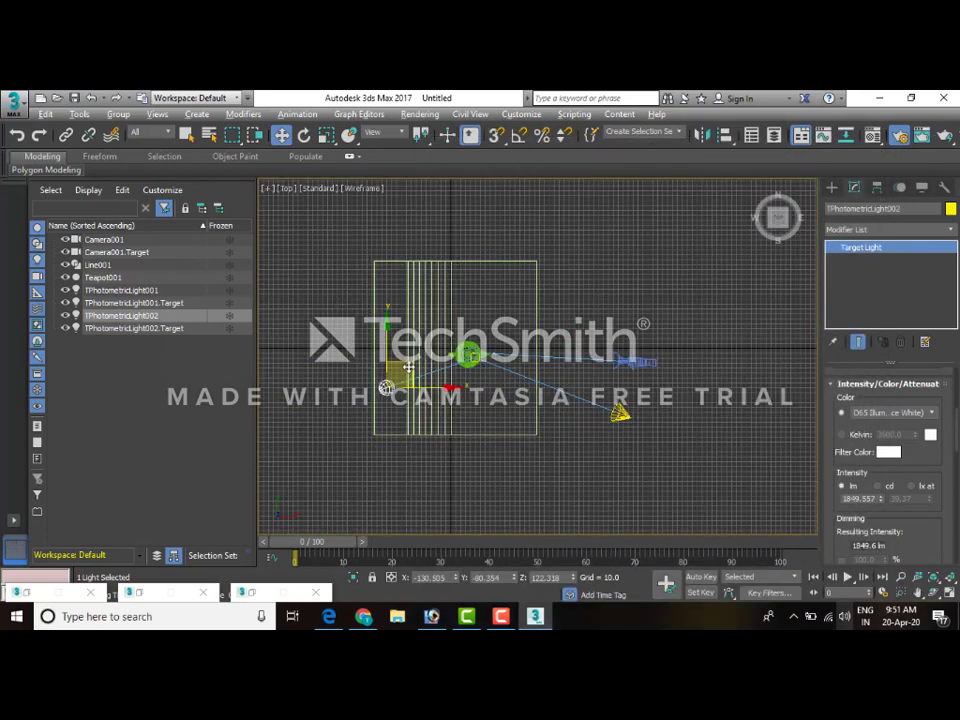
mouse_move(409, 368)
mouse_down()
mouse_move(471, 302)
mouse_move(537, 301)
mouse_up()
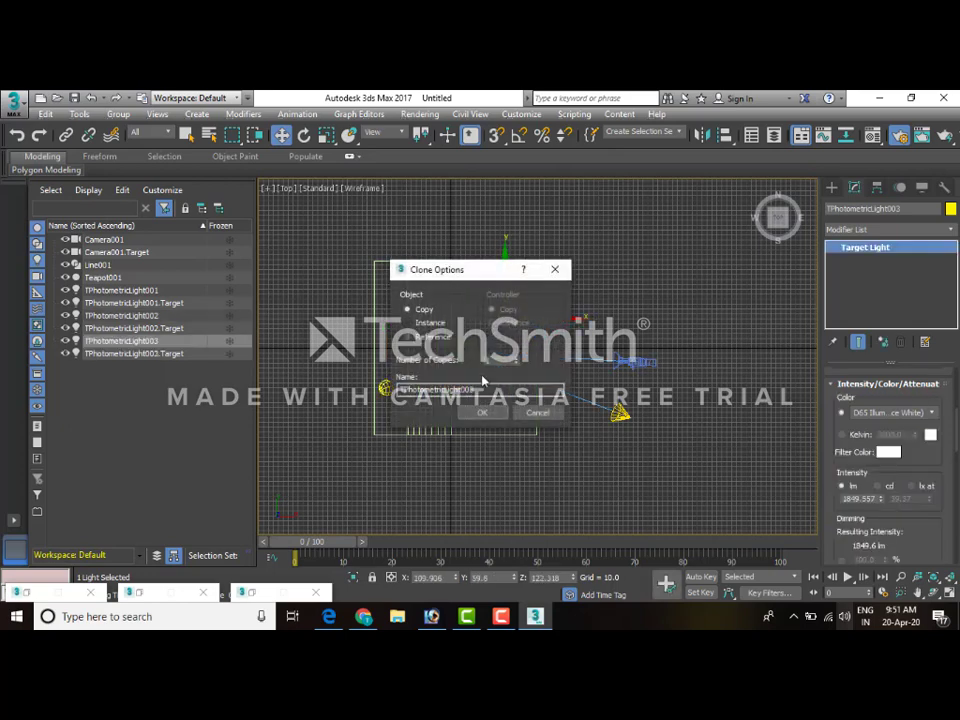
click(482, 412)
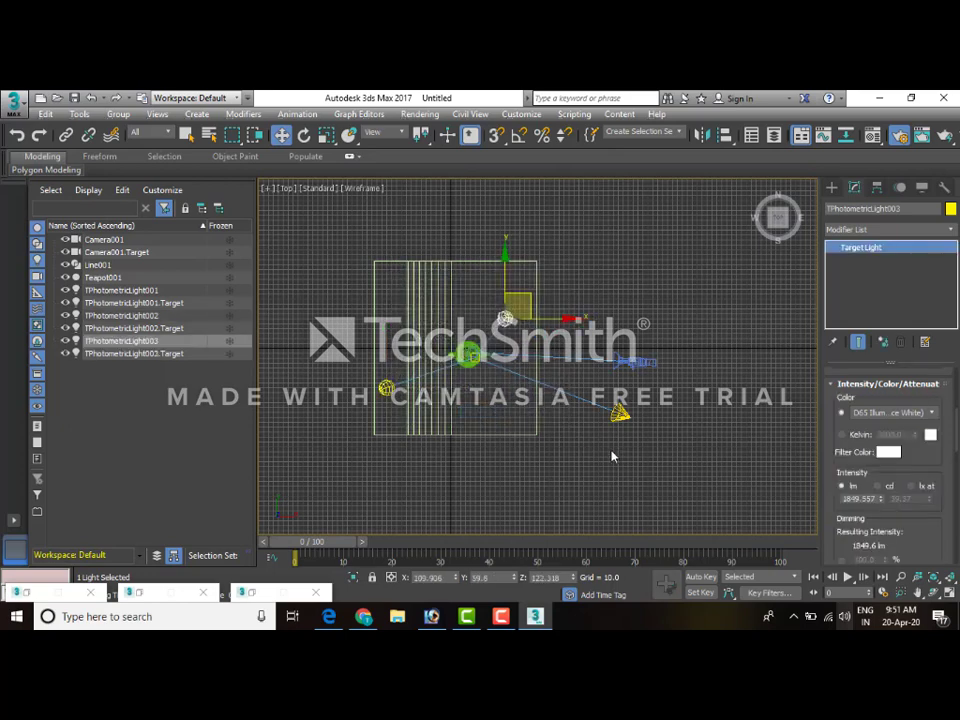
In the Front view, lower the copied light to about Z -13 and set its intensity to 249.557 lm.
key(alt+w)
right_click(656, 345)
key(alt+w)
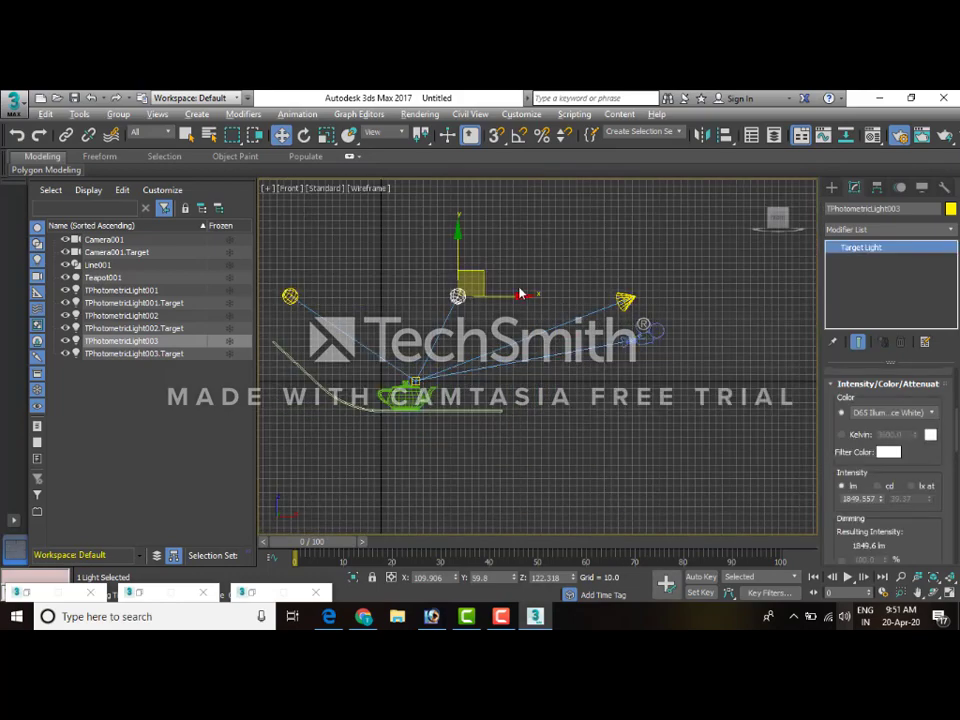
drag(461, 259, 476, 350)
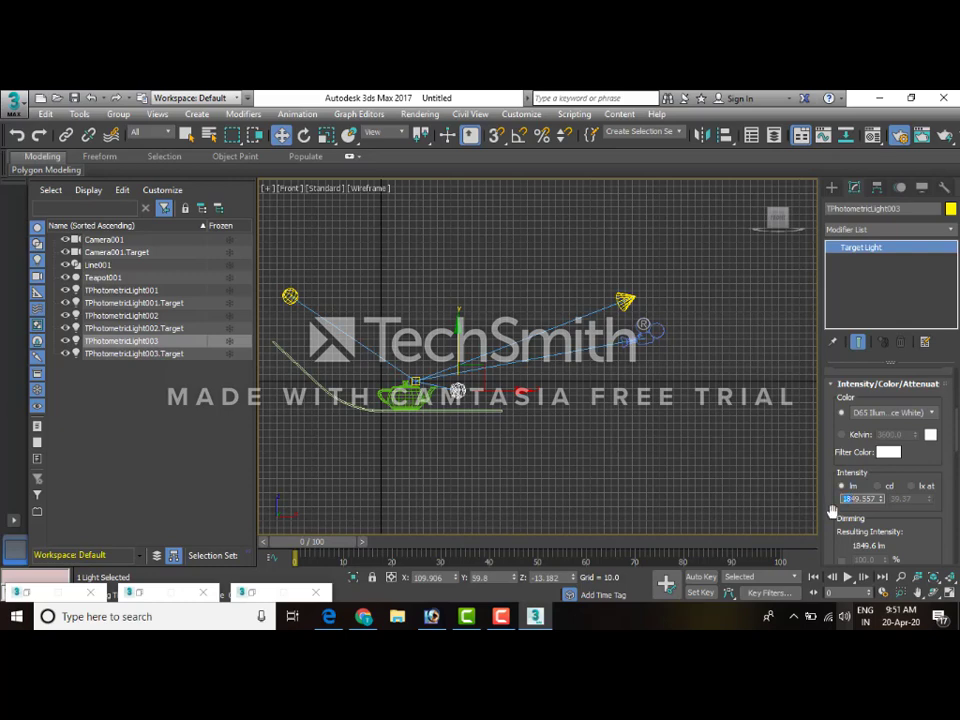
text(2)
key(Return)
Show the camera view full size and render it to check the added third light.
key(alt+w)
right_click(634, 445)
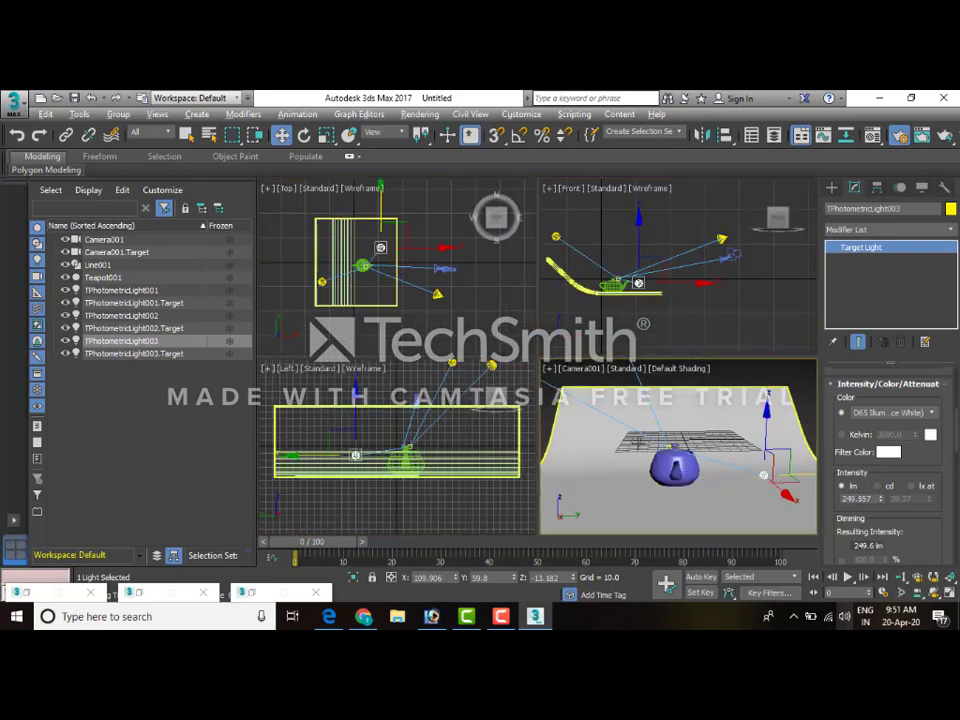
key(alt+w)
key(shift+q)
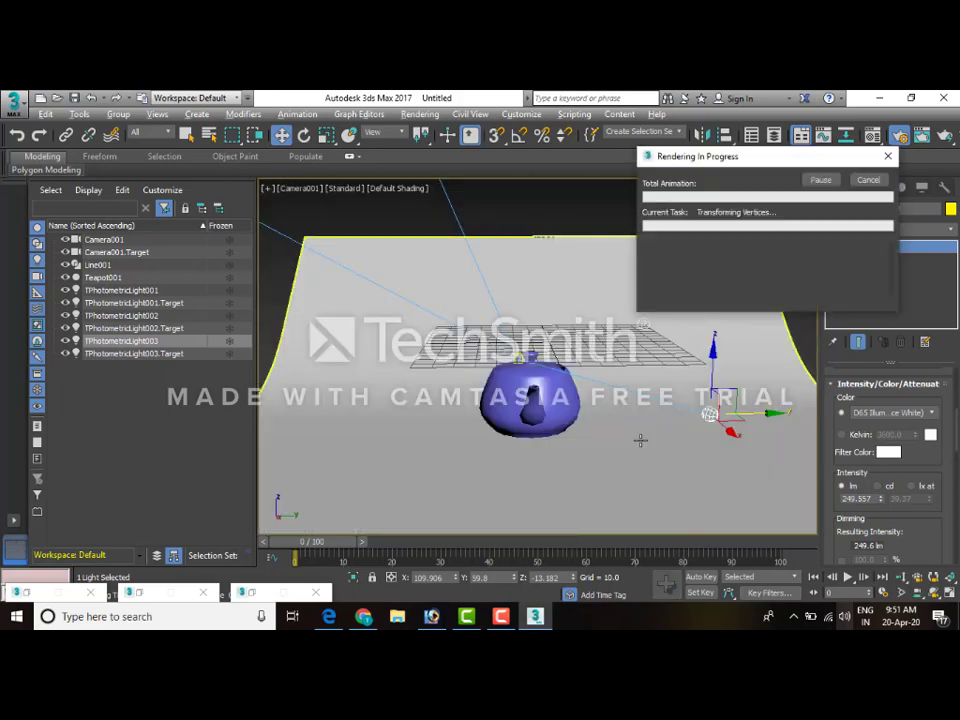